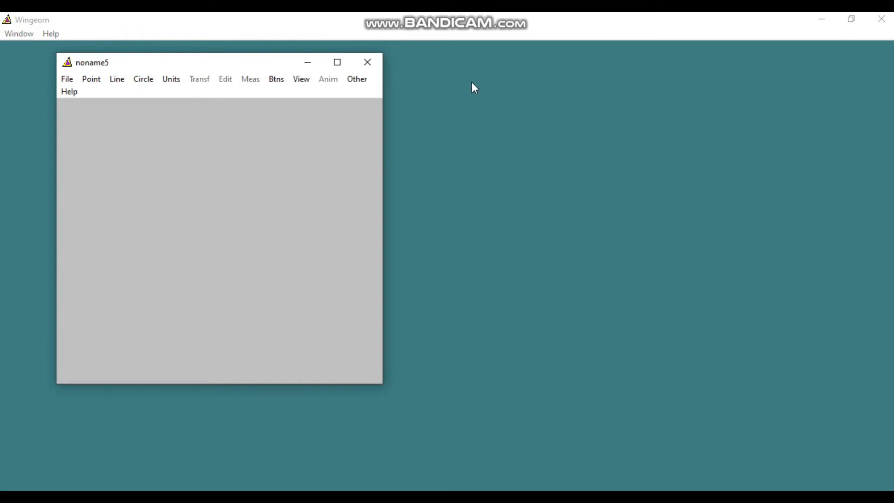
Step: Maximize the noname5 drawing window and create a triangle from three sides (SSS), each with length 6
left_click_drag(256, 63, 477, 85)
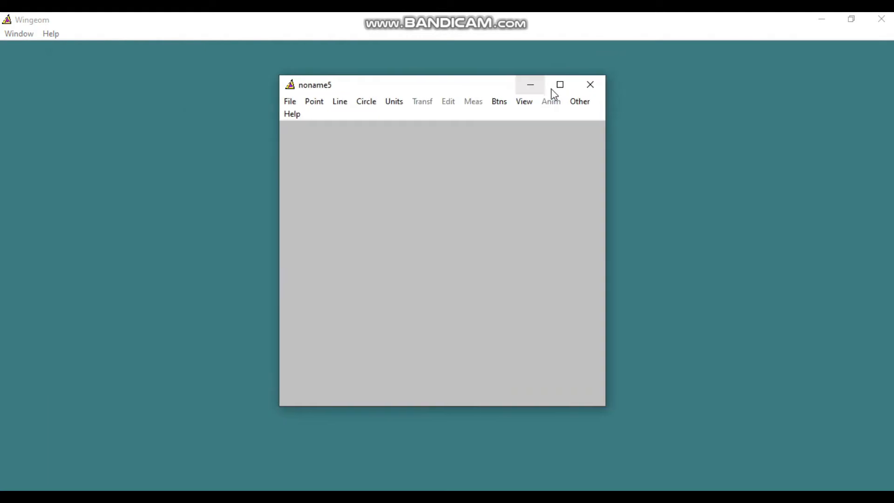
left_click(561, 86)
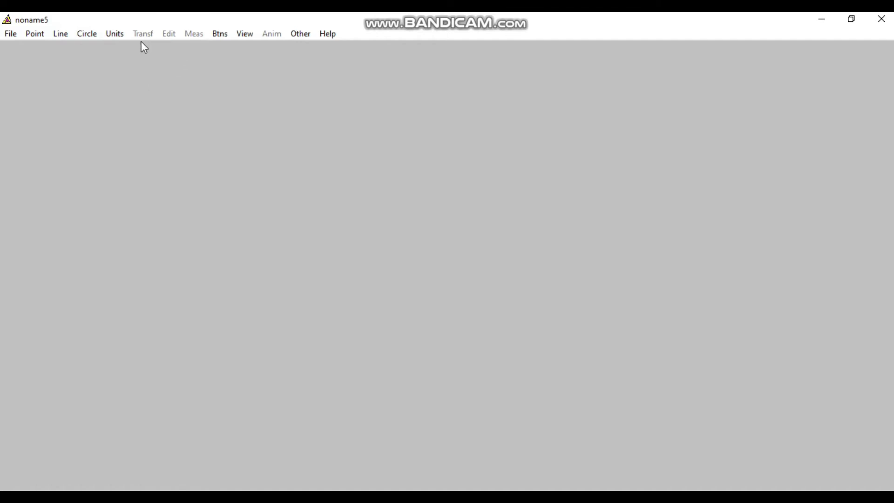
left_click(119, 36)
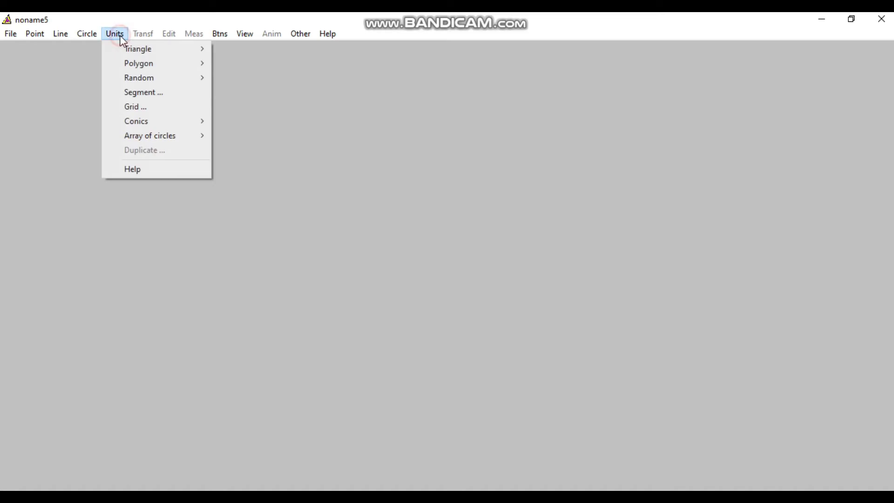
mouse_move(129, 52)
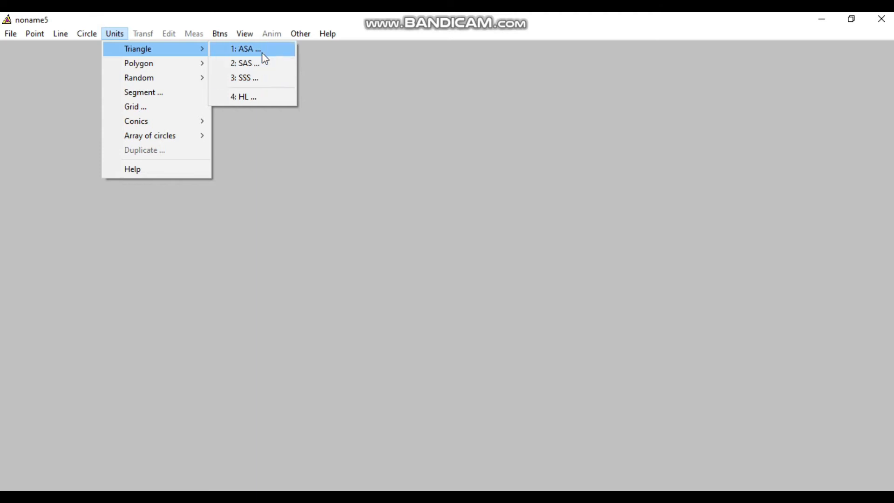
left_click(269, 78)
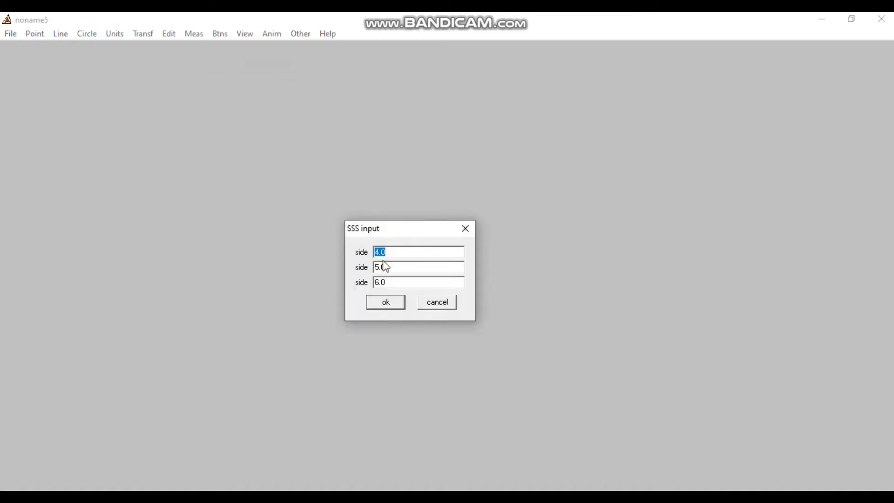
key("BackSpace")
type("6")
left_click(404, 263)
key("BackSpace")
key("BackSpace")
key("BackSpace")
type("6")
left_click(398, 303)
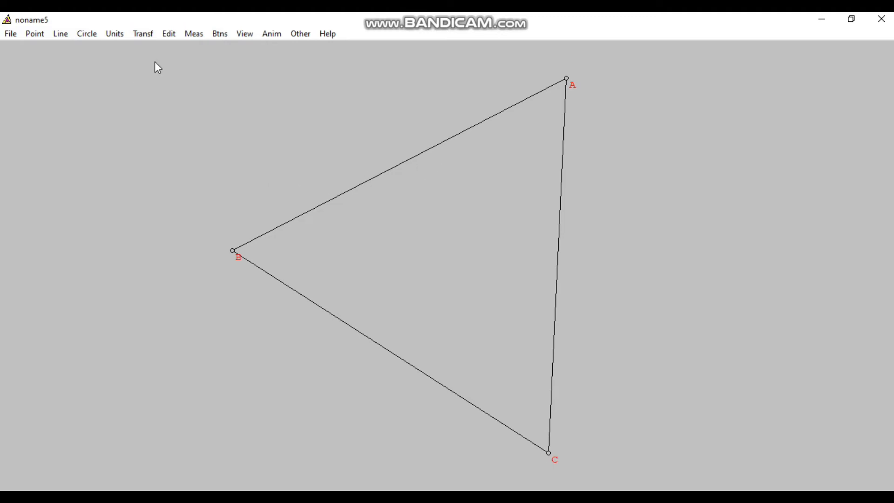
Step: Mark a new point on segment AB at coordinate 1/2
left_click(43, 37)
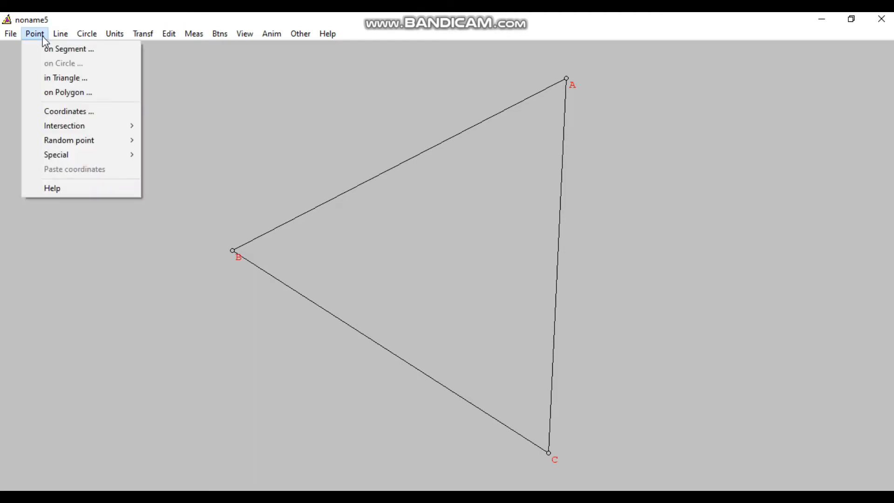
left_click(64, 50)
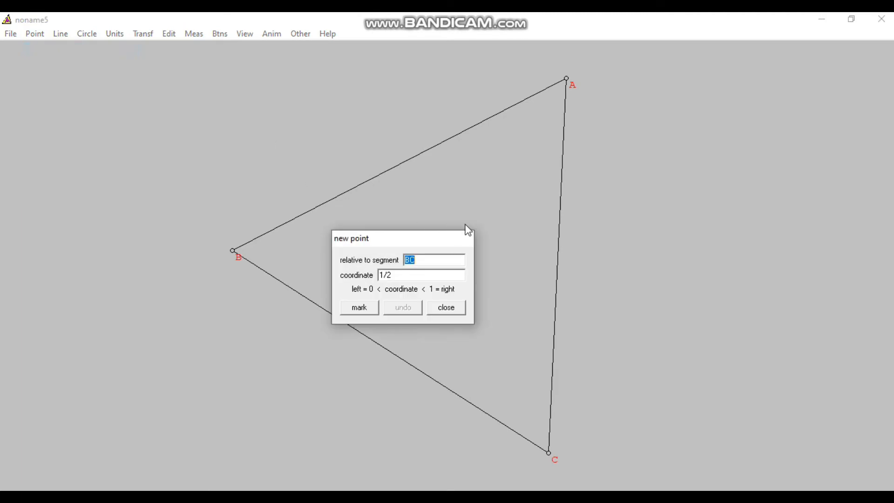
key("BackSpace")
type("AB")
left_click(376, 306)
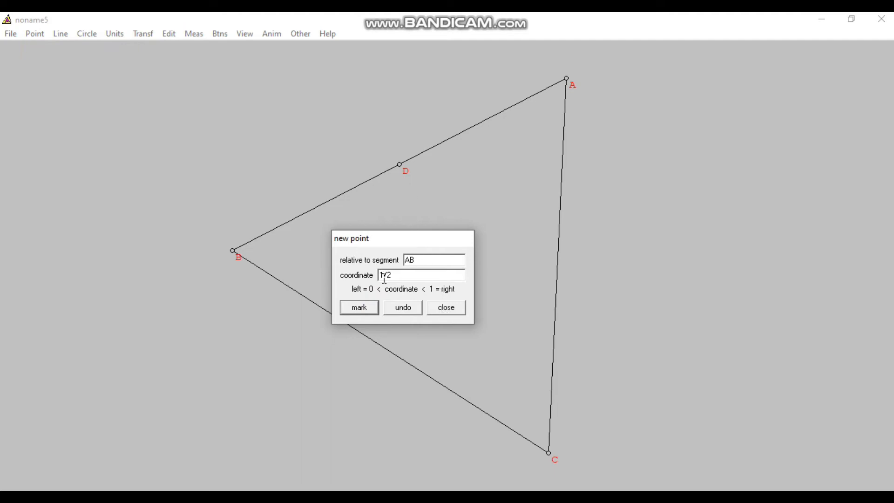
left_click(457, 307)
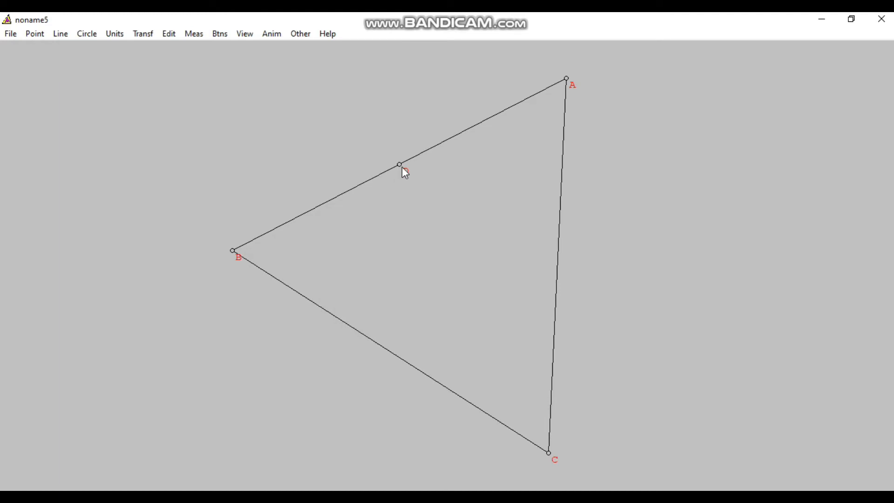
Step: Mark a new point on segment BC at coordinate 1/2
left_click(43, 38)
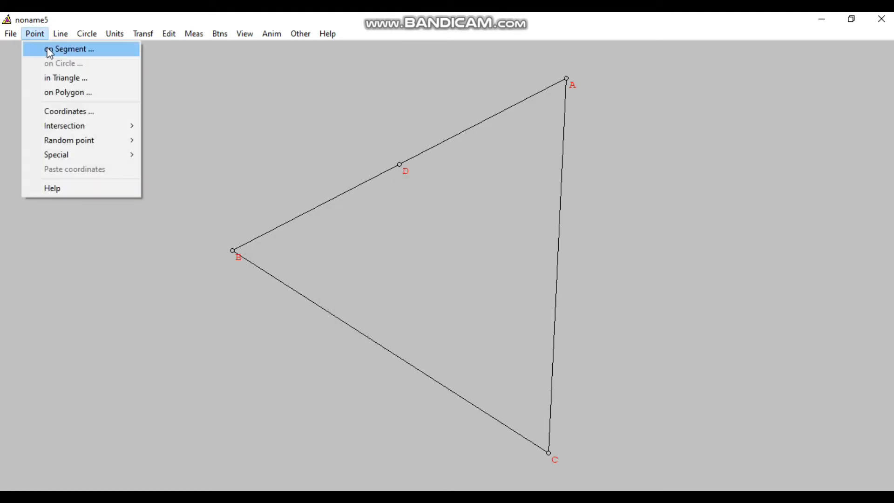
left_click(50, 50)
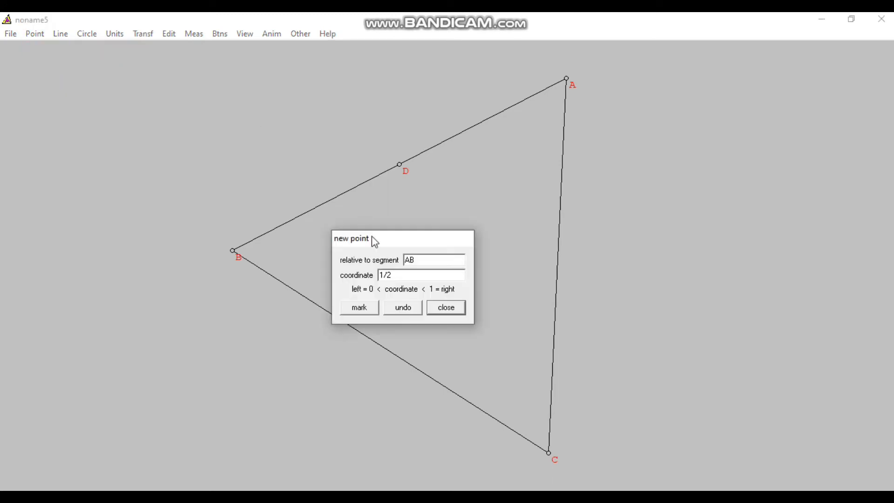
left_click(416, 260)
key("BackSpace")
key("BackSpace")
type("BC")
left_click(367, 312)
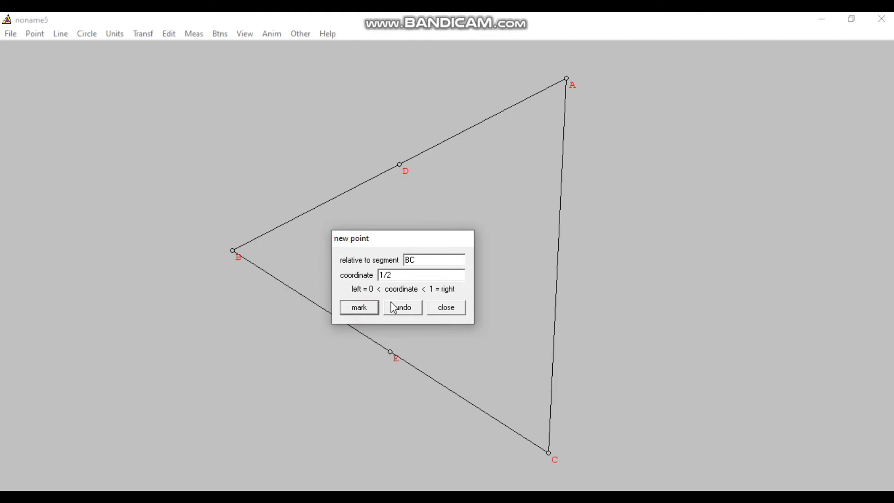
left_click(451, 311)
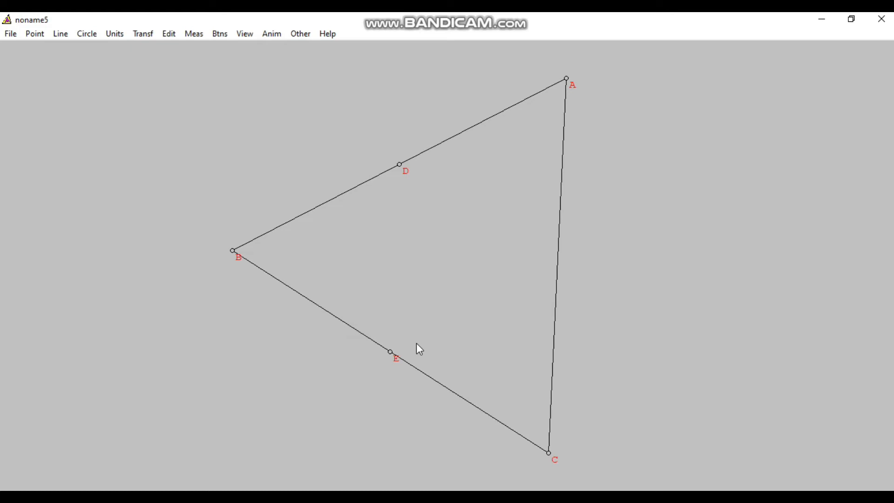
key("Page_Up")
key("Page_Up")
key("Page_Up")
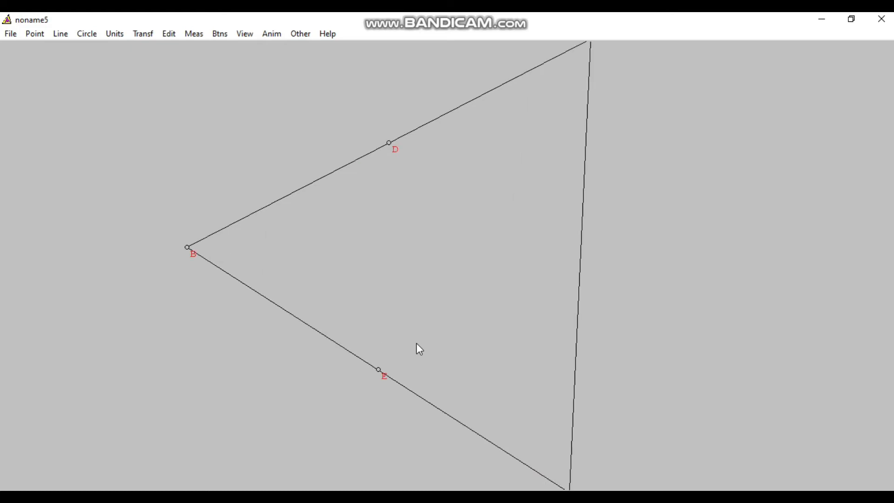
key("Page_Down")
key("Page_Down")
key("Page_Down")
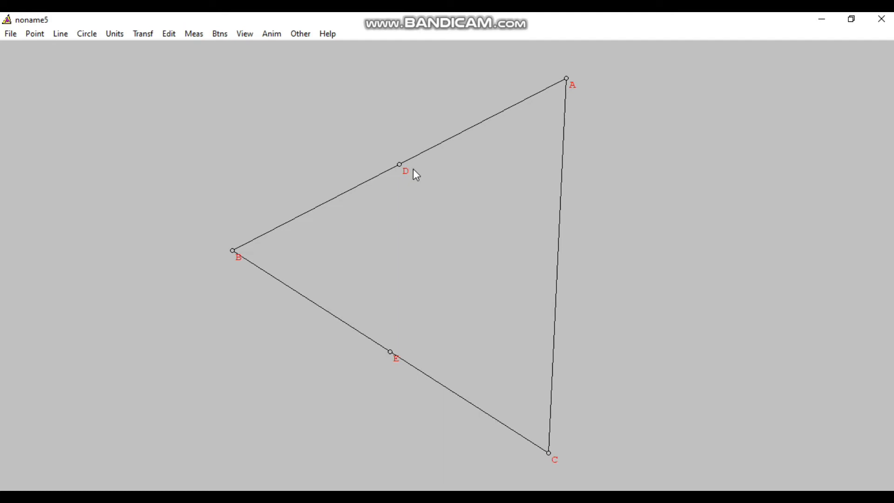
Step: Draw segment DE connecting the midpoints of sides AB and BC
left_click(63, 37)
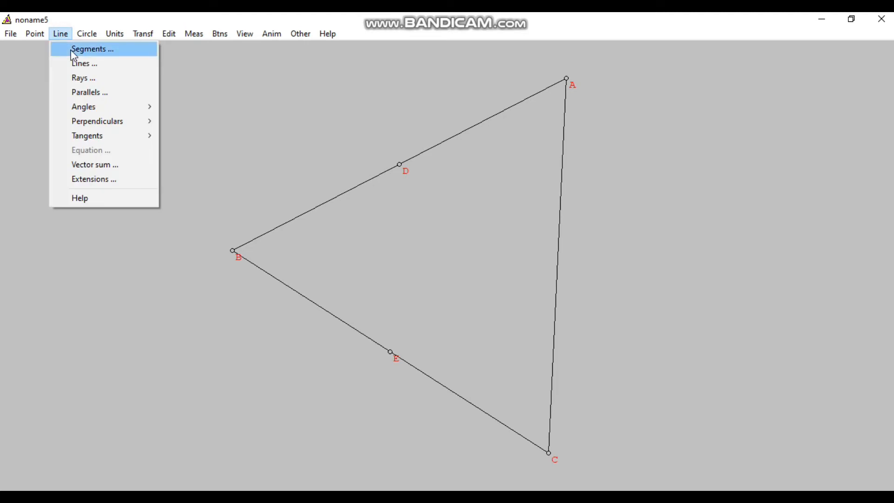
left_click(72, 51)
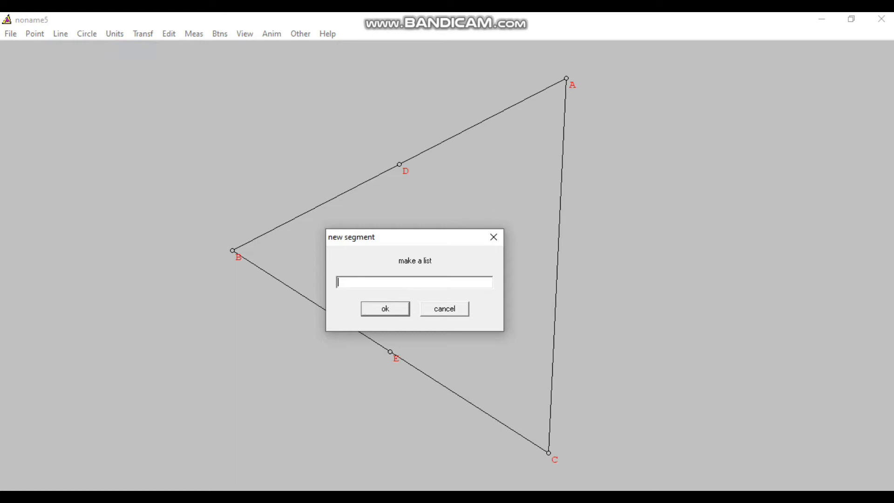
type("DE")
left_click(387, 308)
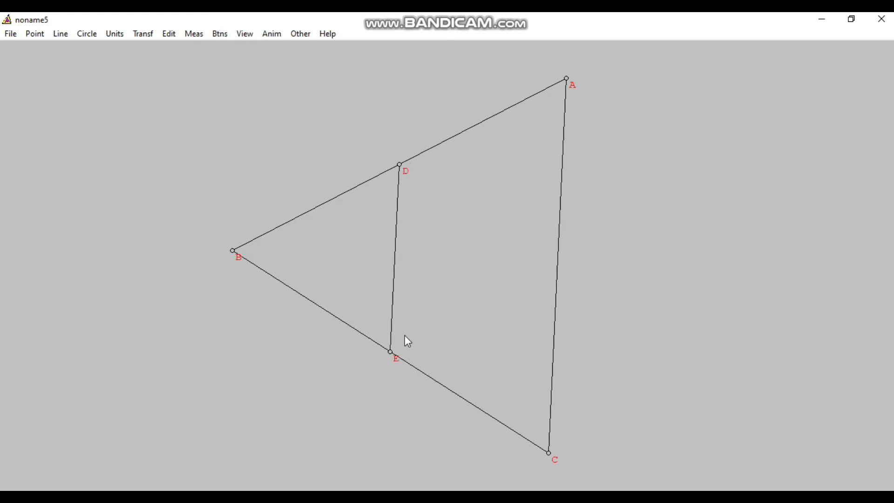
Step: Add a length measurement of segment DE to the drawing and close the measurements dialog
left_click(189, 36)
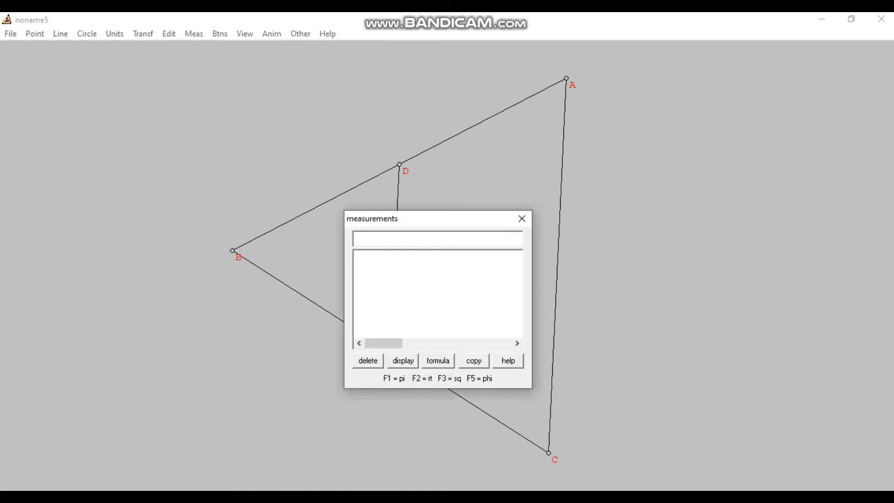
type("DE")
key("Return")
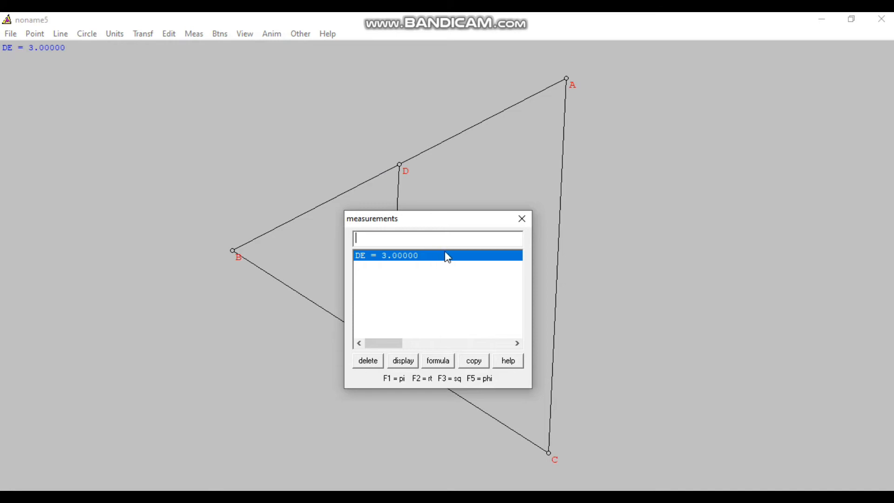
left_click(527, 217)
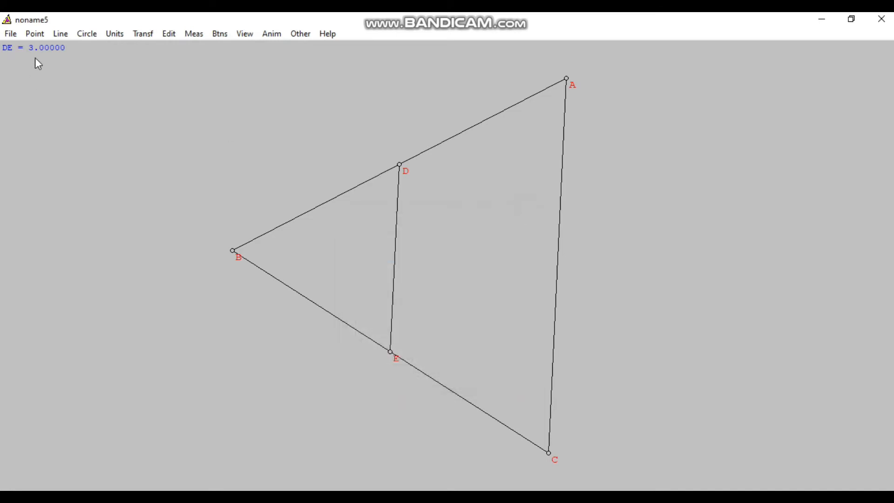
Step: Add a length measurement of side AC to the drawing and close the measurements dialog
left_click(75, 50)
left_click(196, 37)
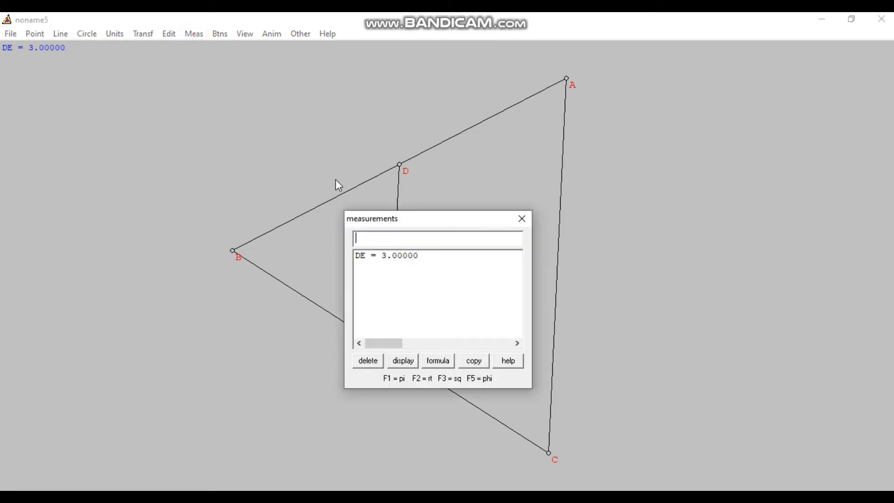
left_click(400, 238)
type("AC")
key("Return")
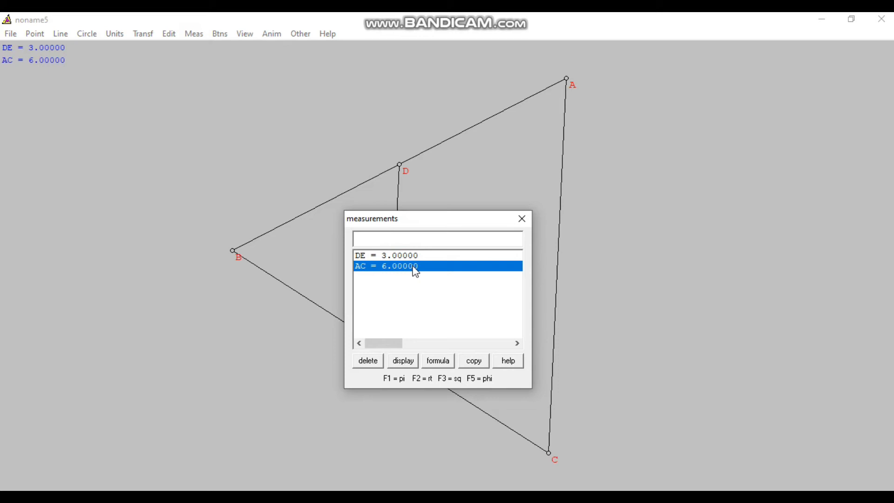
left_click(521, 227)
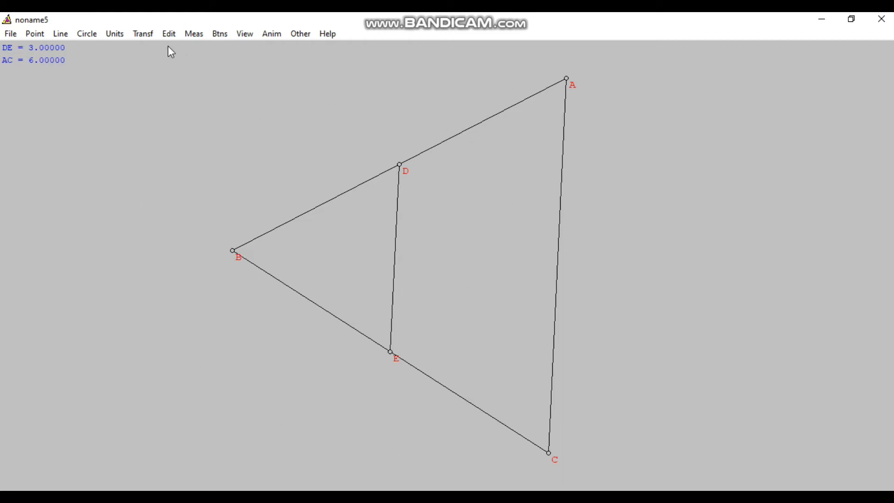
Step: Construct the circumcircle of triangle ABC
left_click(87, 38)
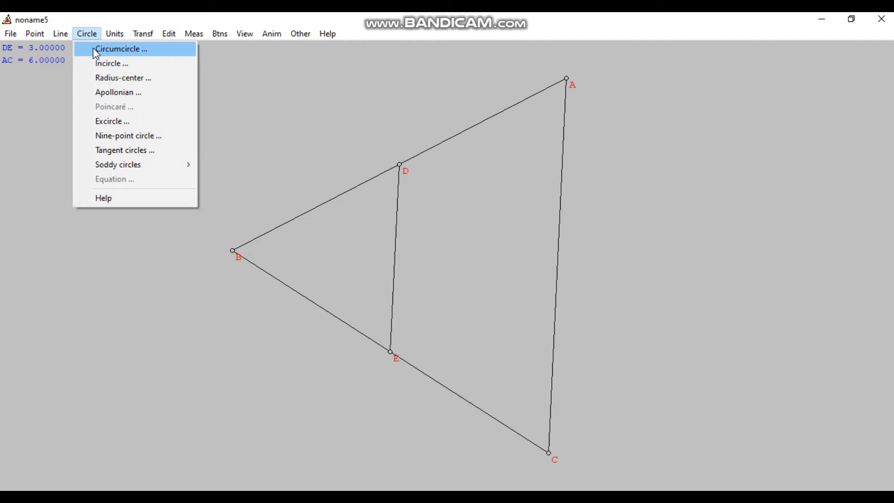
left_click(94, 48)
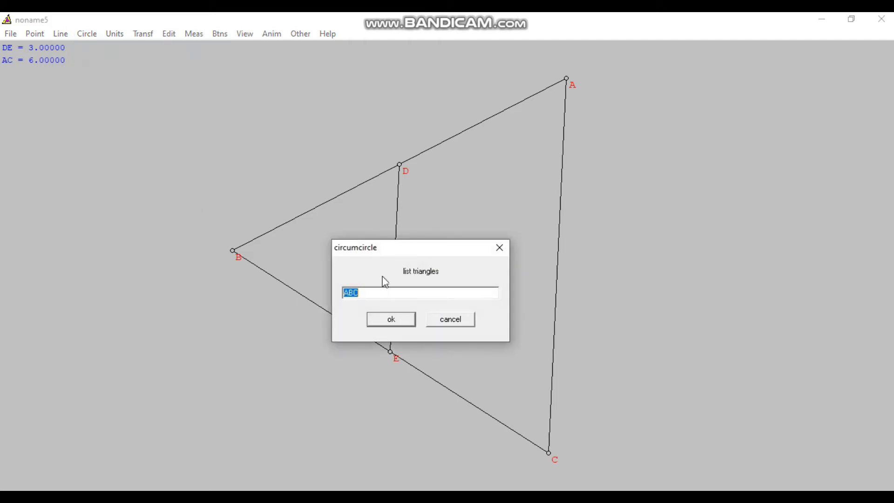
left_click(394, 315)
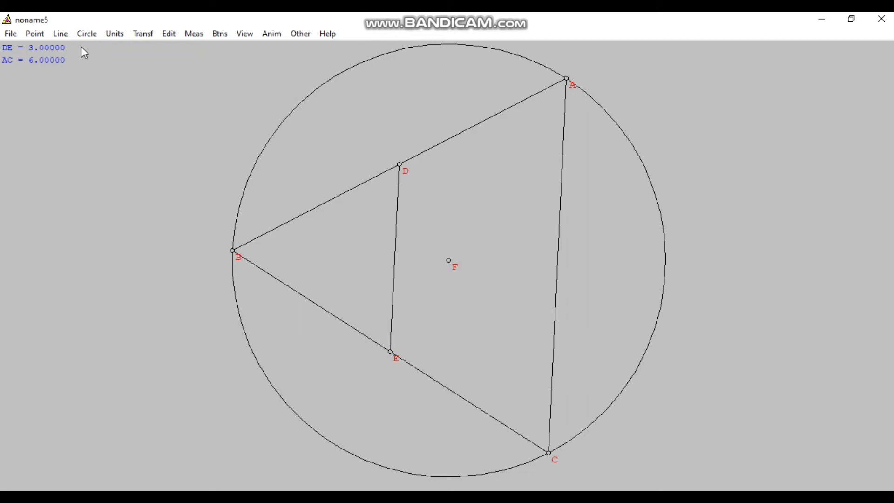
Step: Construct the incircle of triangle ABC
left_click(88, 35)
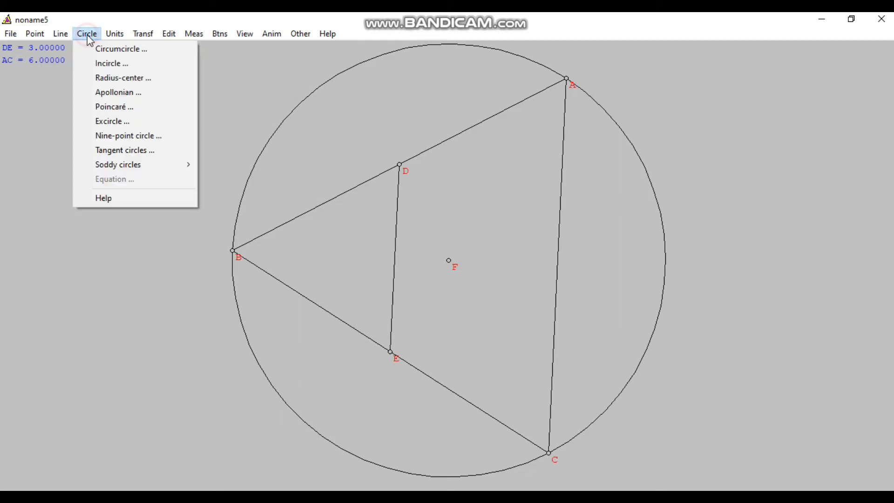
left_click(88, 65)
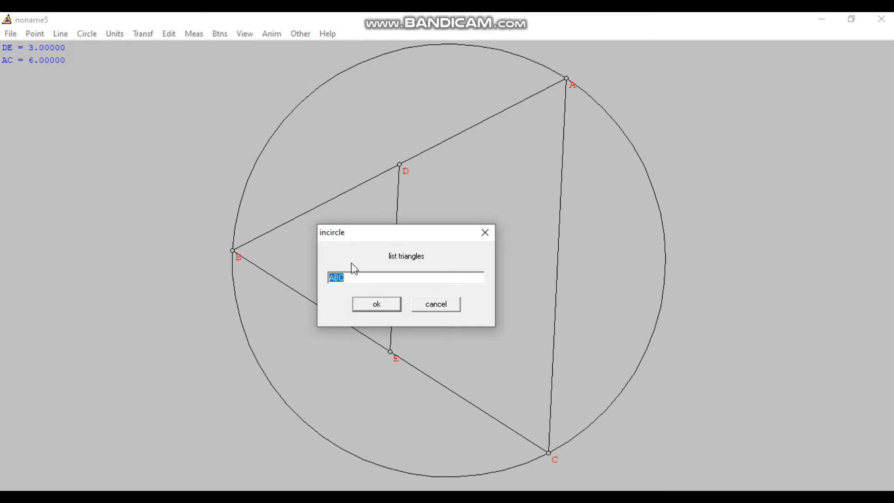
left_click(387, 306)
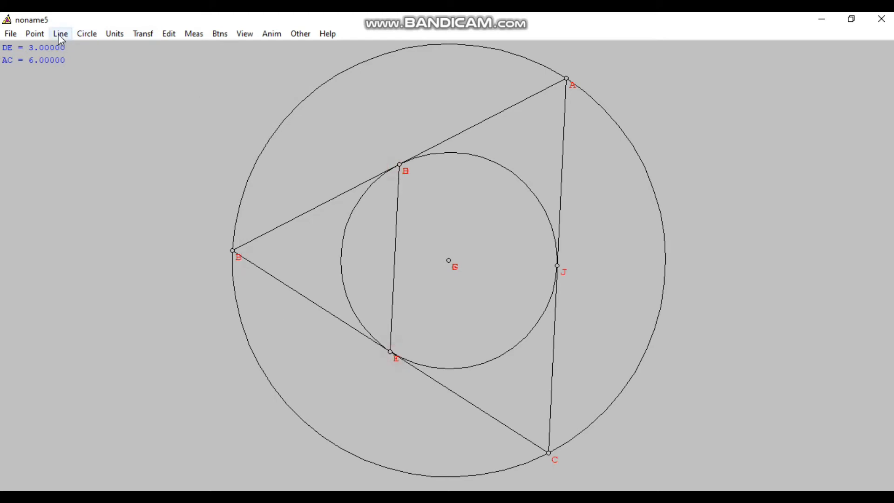
Step: Construct the incircle of the smaller triangle EBD
left_click(79, 34)
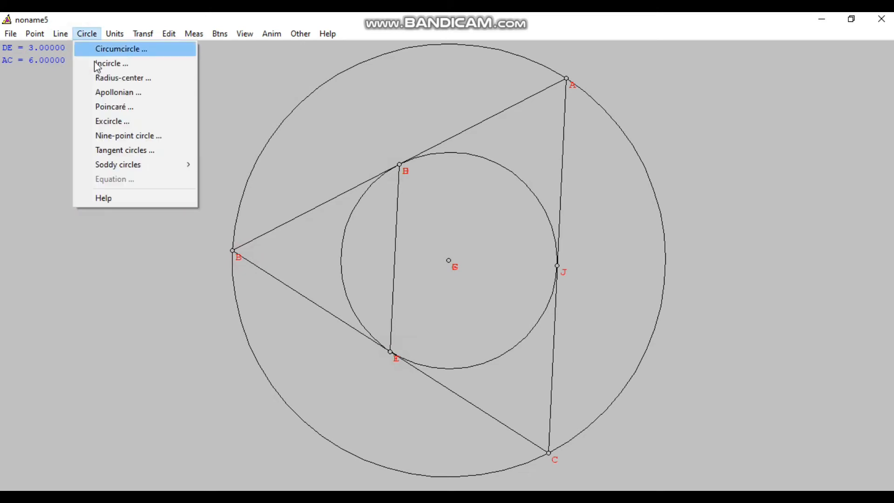
left_click(98, 63)
key("BackSpace")
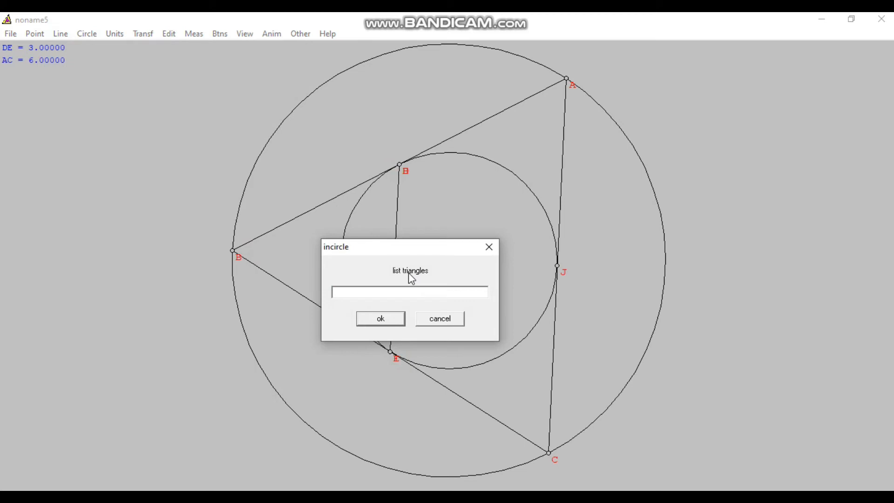
type("EBD")
left_click(395, 319)
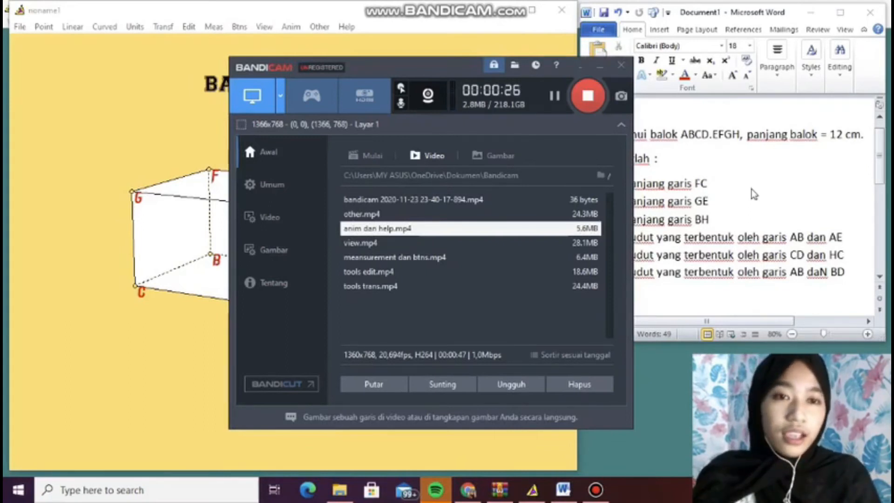
left_click(755, 195)
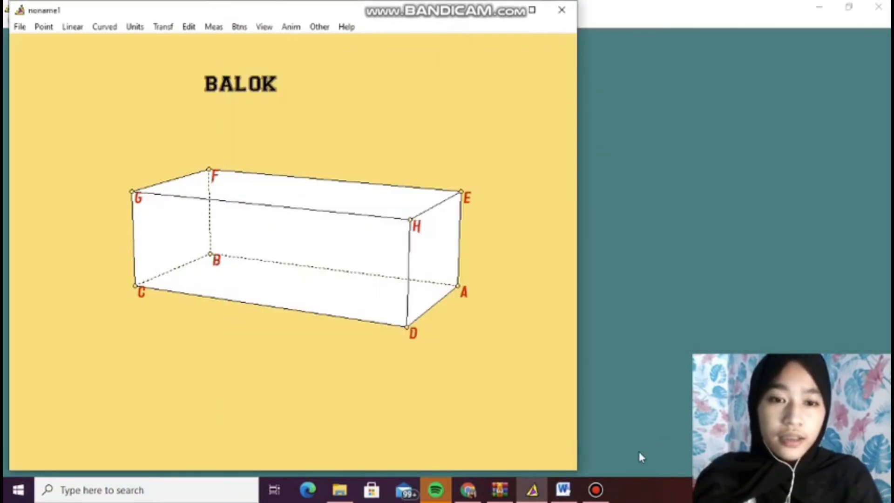
Step: Consult the cuboid exercise in the Word document and maximize the drawing window titled BALOK
left_click(563, 490)
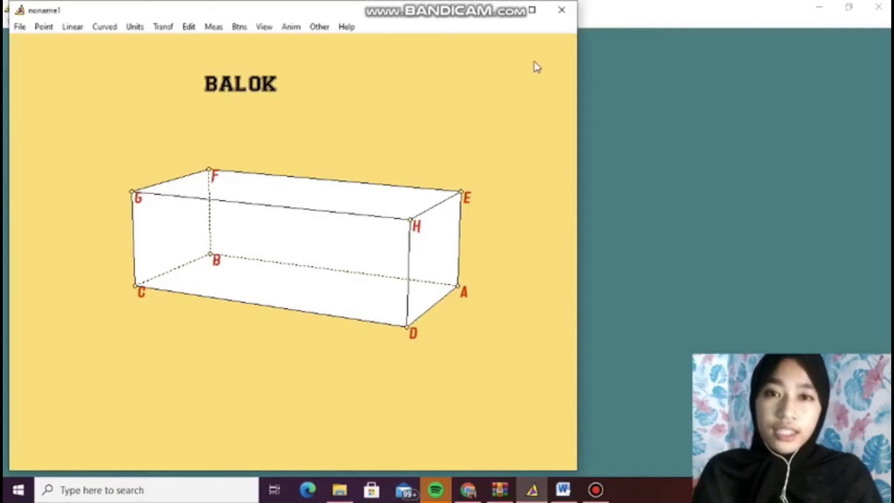
left_click(532, 10)
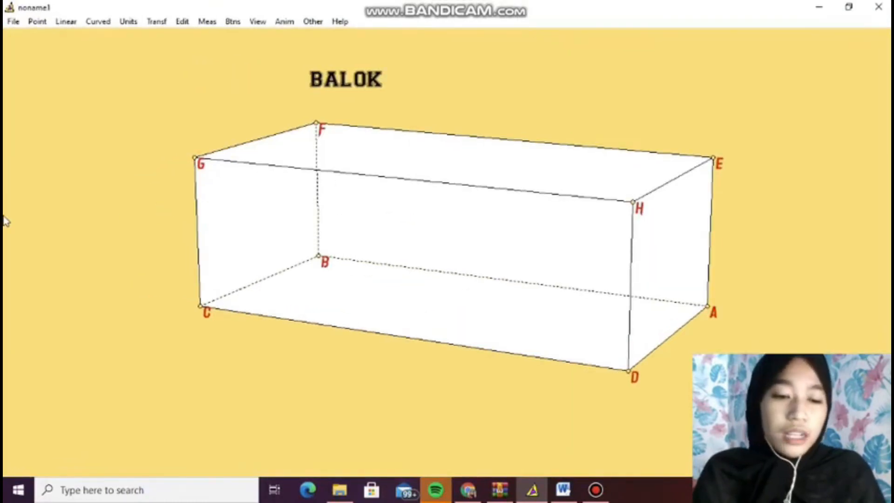
Step: Examine cuboid ABCD.EFGH from all sides, including from above and below
key("Right")
key("Right")
key("Right")
key("Right")
key("Right")
key("Right")
key("Right")
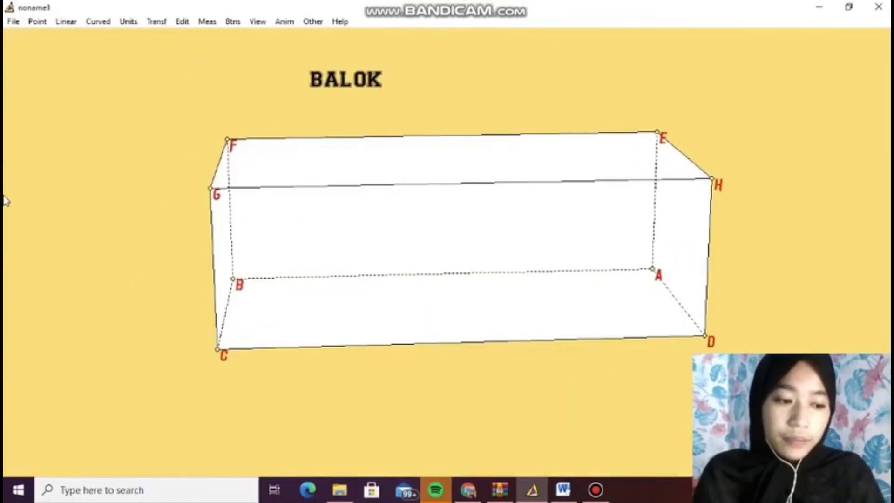
key("Right")
key("Right")
key("Right")
key("Right")
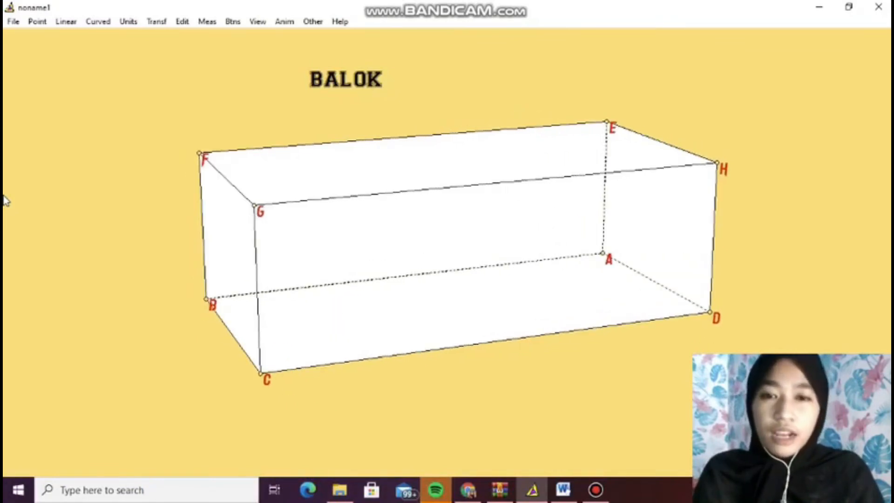
key("Left")
key("Left")
key("Up")
key("Up")
key("Up")
key("Up")
key("Up")
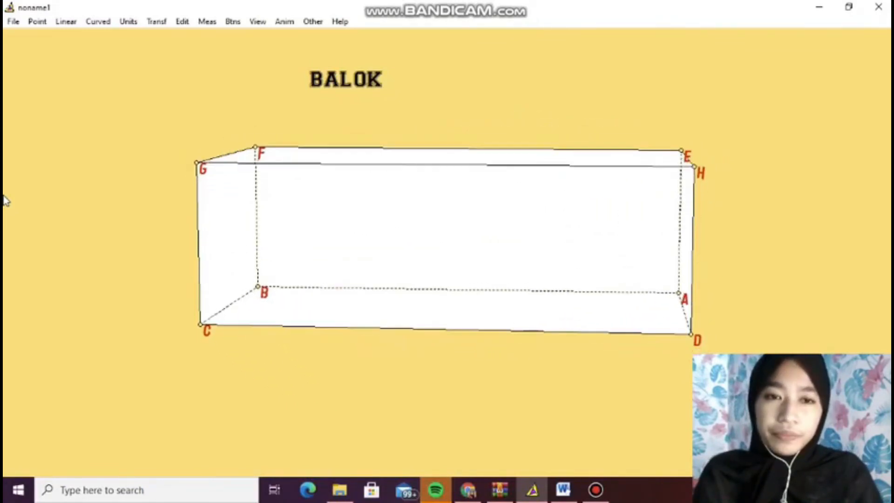
key("Up")
key("Up")
key("Up")
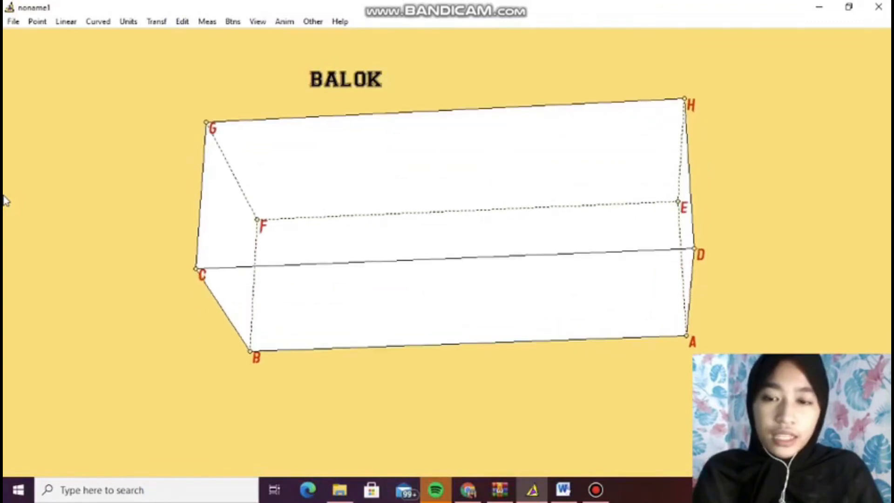
key("Down")
key("Down")
key("Down")
key("Down")
key("Down")
key("Down")
key("Down")
key("Down")
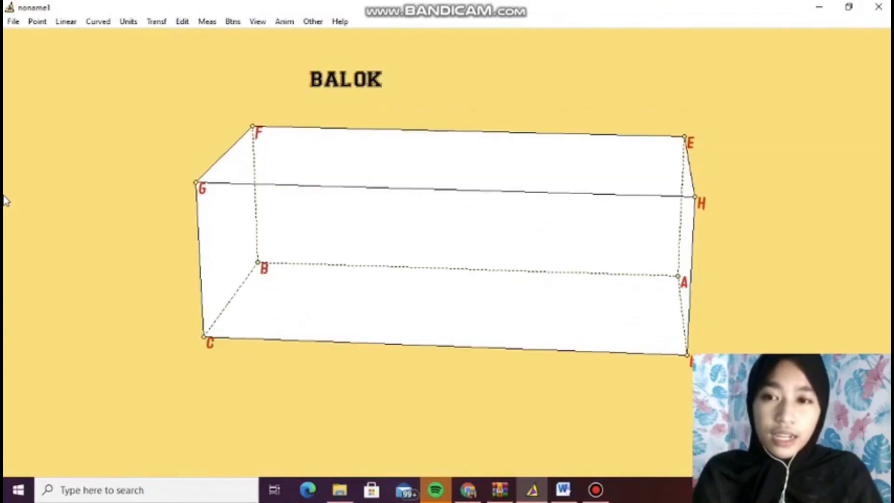
key("Left")
key("Left")
key("Left")
key("Left")
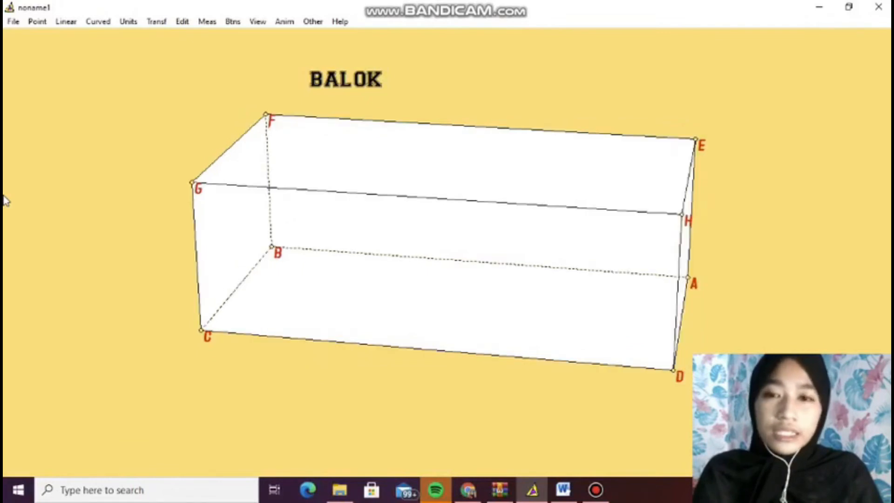
key("Left")
key("Left")
key("Left")
key("Left")
key("Left")
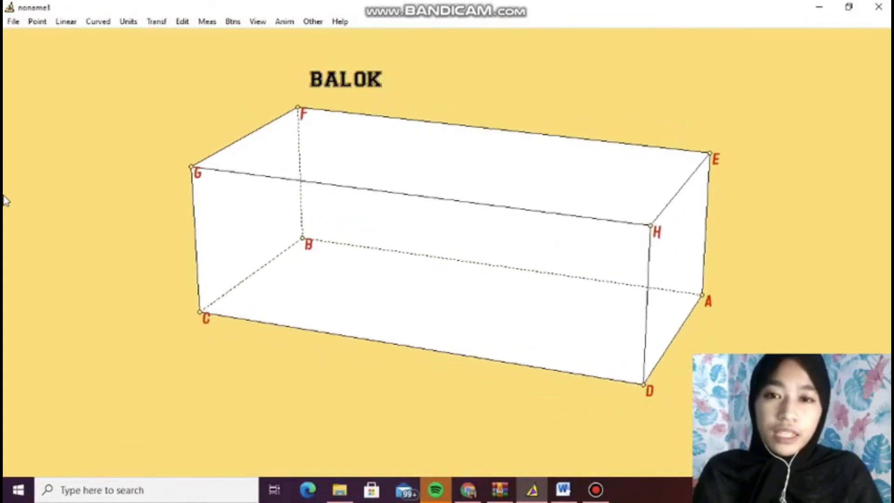
key("Left")
key("Left")
key("Left")
key("Left")
key("Left")
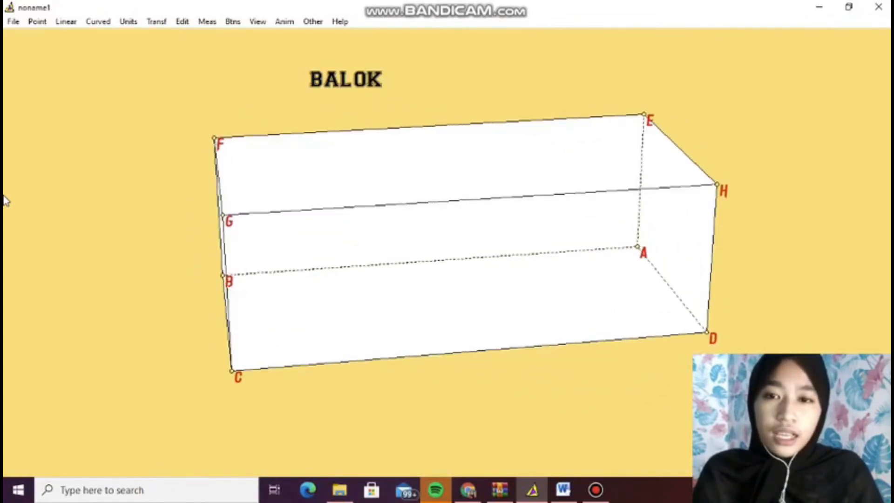
key("Left")
key("Left")
key("Left")
key("Left")
key("Left")
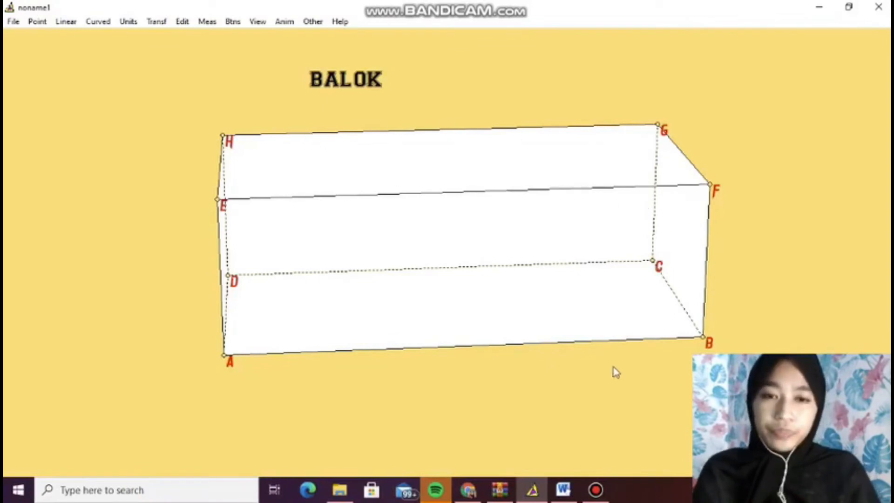
Step: Check the exercise in Word and draw segment FC as the diagonal of the cuboid's face BCGF
mouse_move(570, 495)
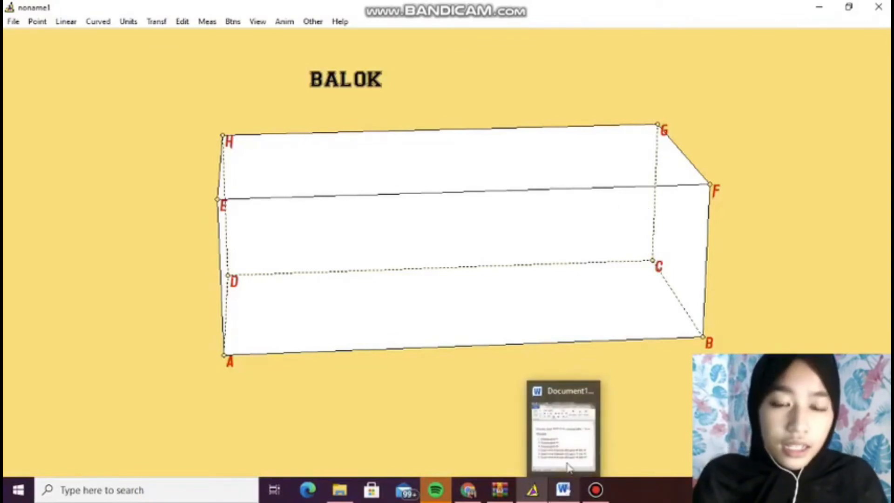
left_click(401, 303)
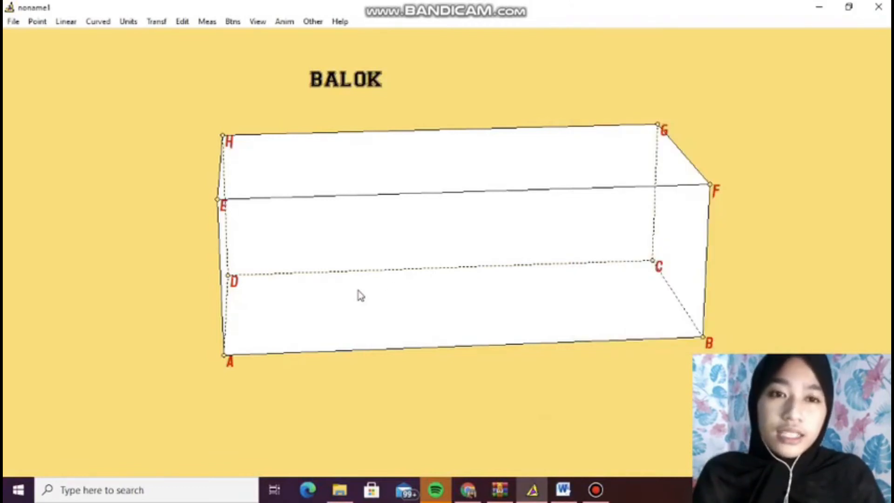
key("Left")
key("Left")
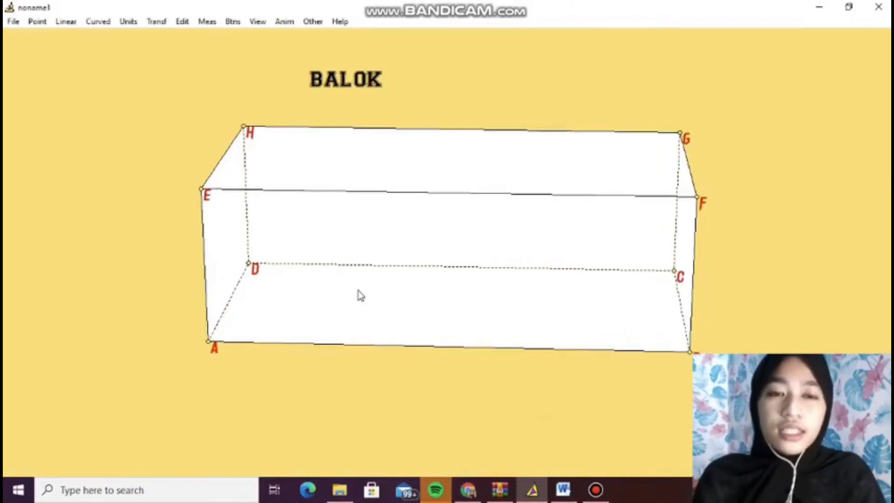
key("Left")
key("Left")
key("Left")
key("Left")
key("Left")
key("Left")
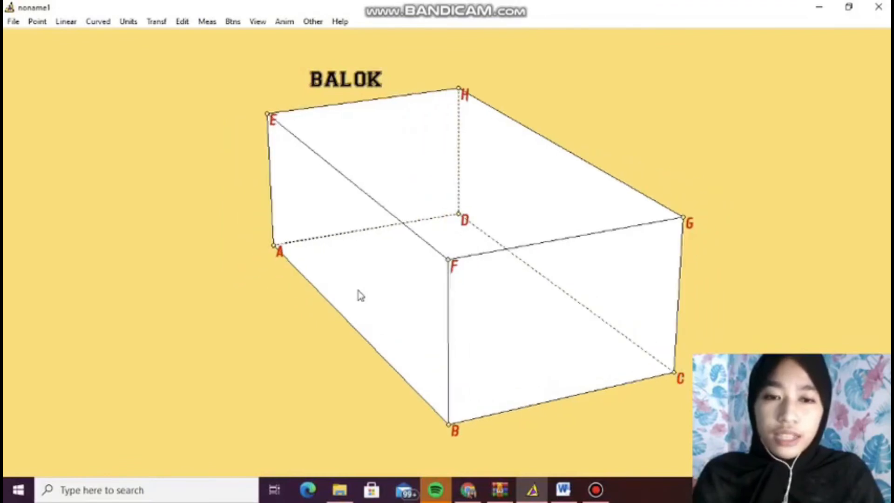
key("Left")
key("Left")
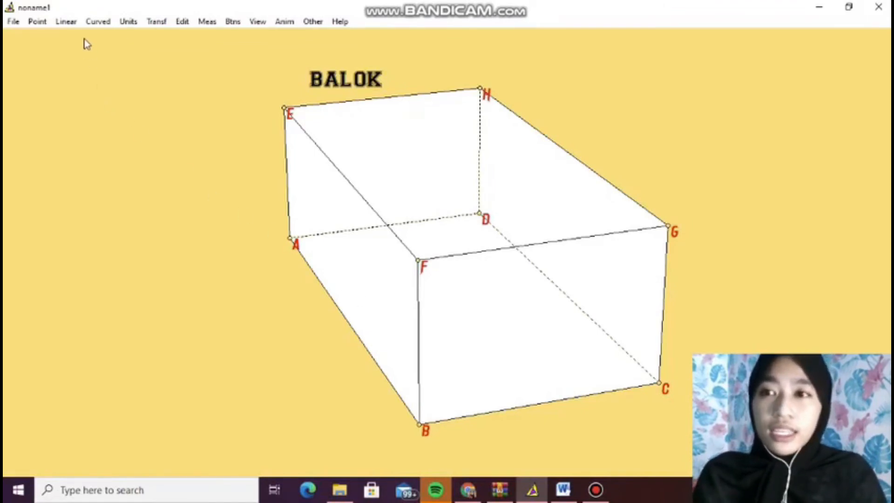
left_click(66, 22)
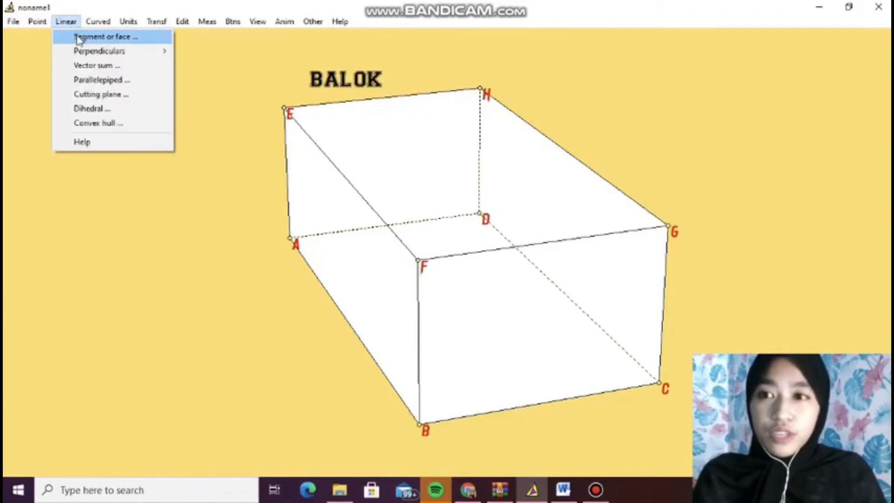
left_click(137, 37)
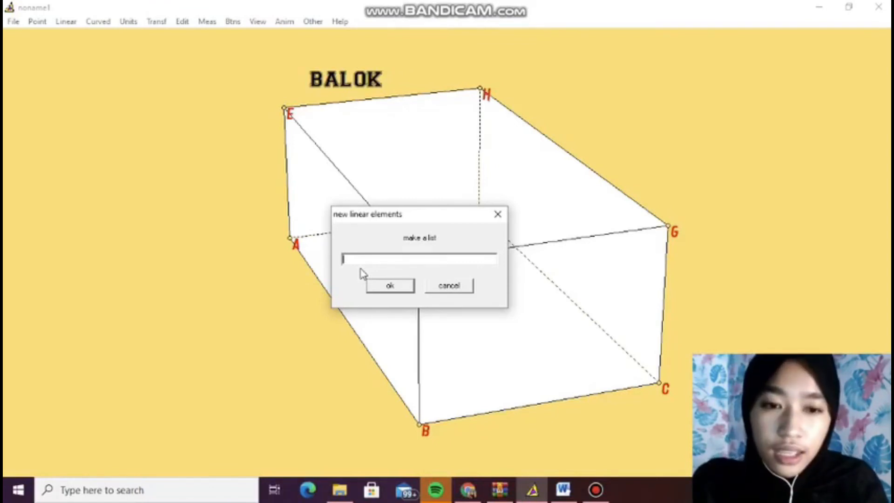
type("A")
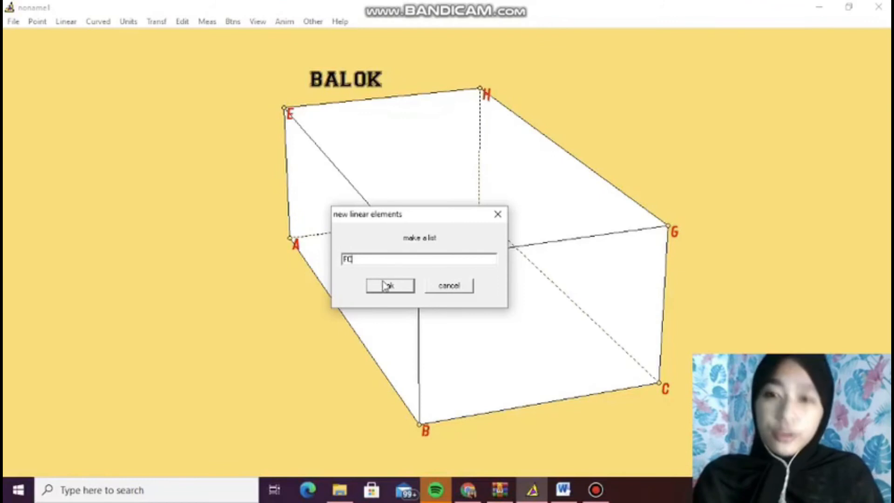
left_click(389, 286)
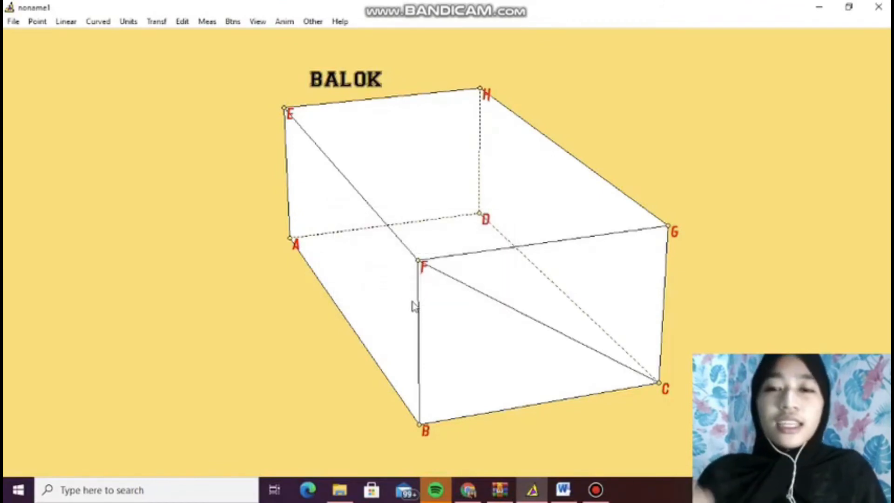
Step: Examine how diagonal FC lies on face BCGF by viewing the cuboid from several angles
key("Left")
key("Left")
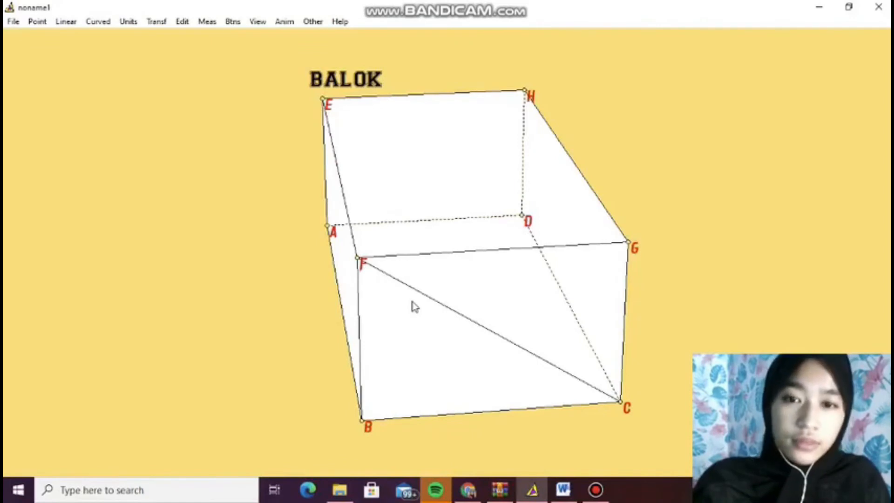
key("Left")
key("Left")
key("Left")
key("Left")
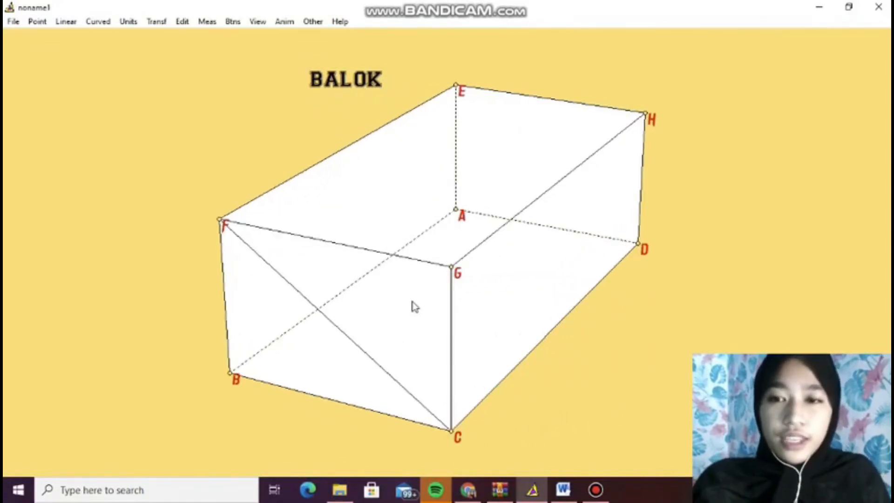
key("Up")
key("Up")
key("Up")
key("Up")
key("Up")
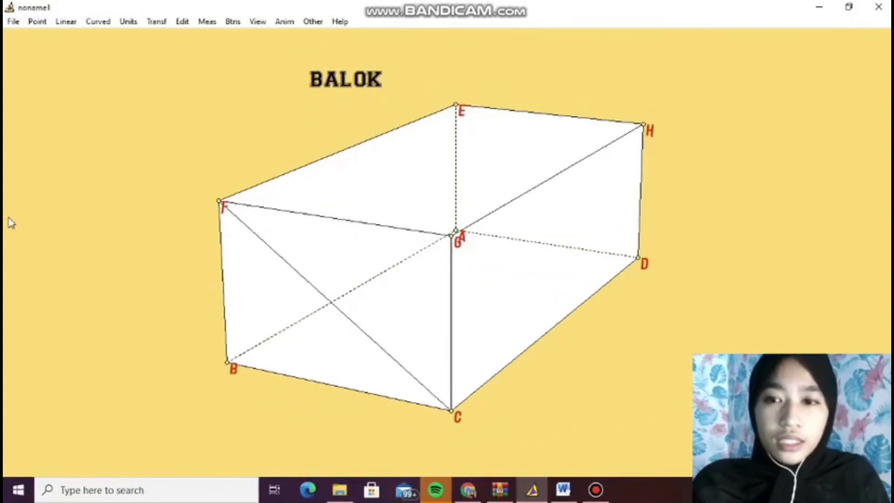
key("Right")
key("Right")
key("Right")
key("Left")
key("Left")
key("Left")
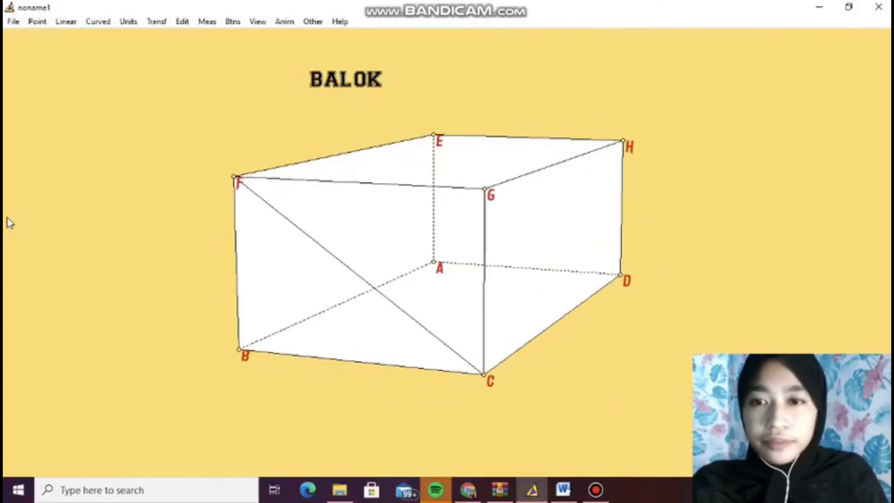
key("Left")
key("Left")
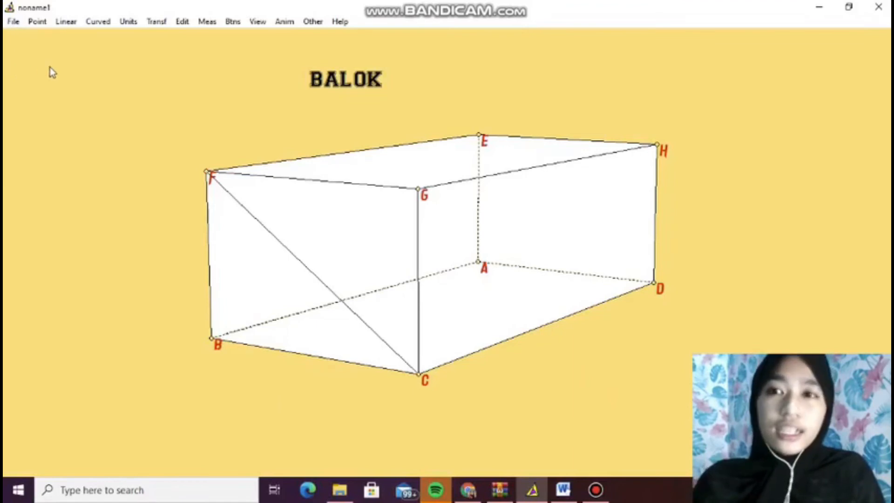
Step: Add a length measurement of segment FC to the drawing and move its label lower, beside the BALOK title
left_click(212, 26)
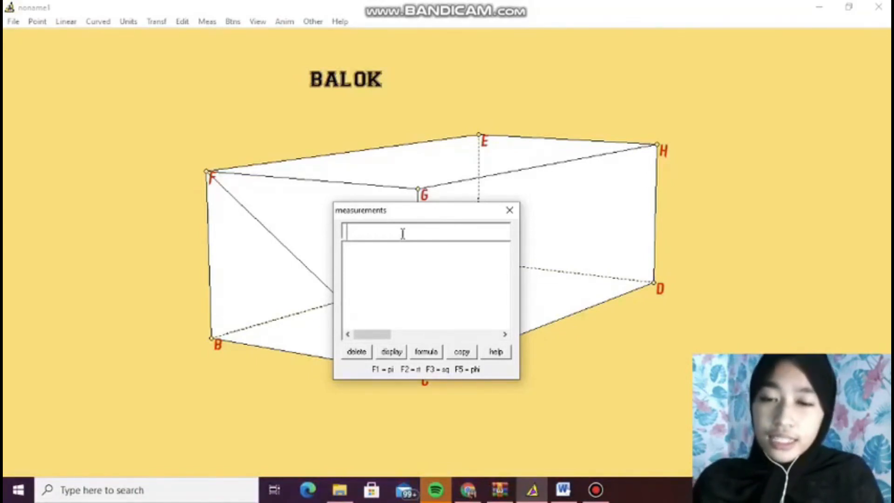
type("FC")
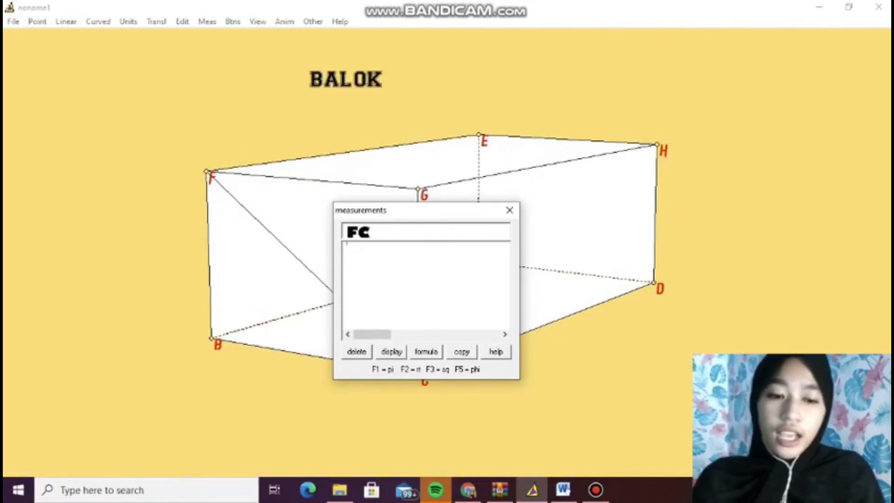
key("Return")
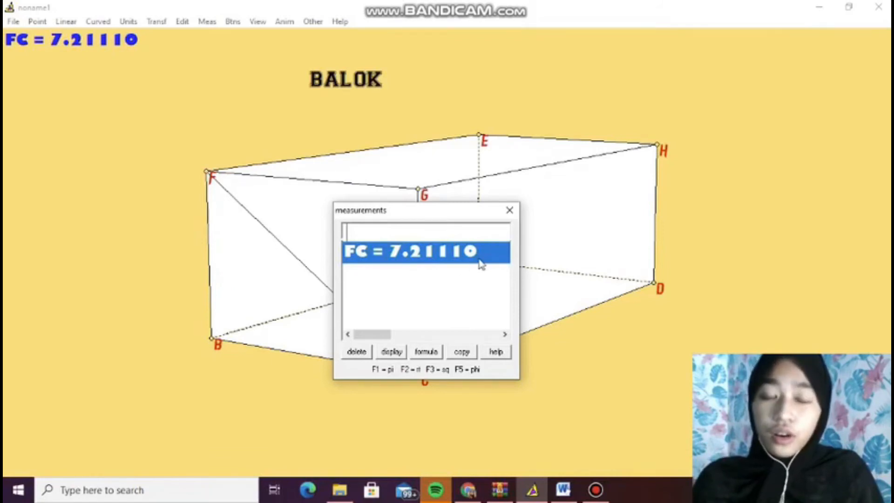
left_click(513, 219)
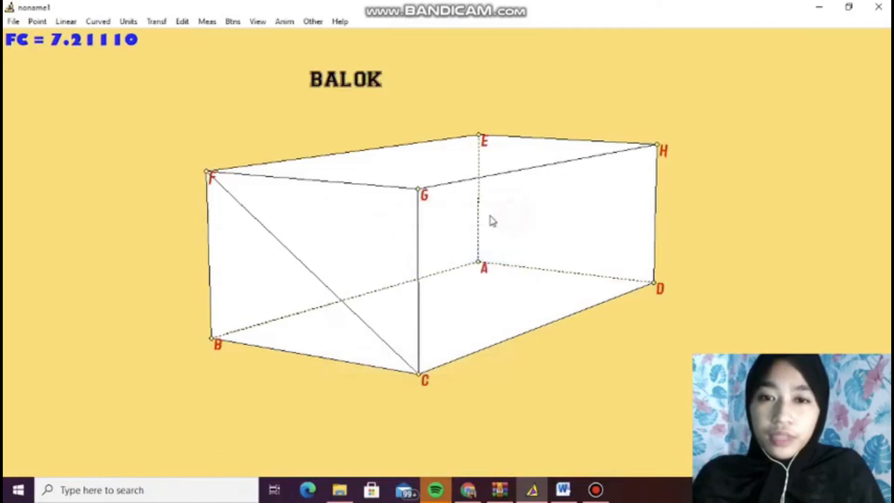
left_click(59, 37)
left_click_drag(62, 41, 71, 96)
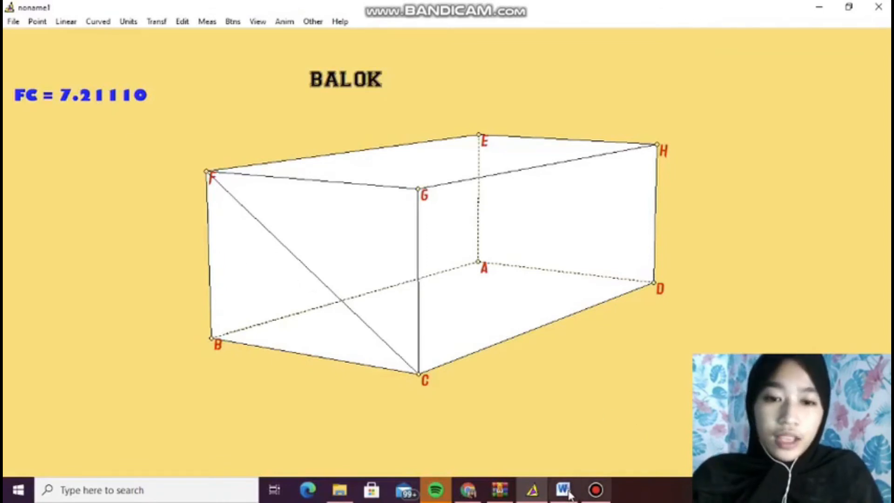
Step: Switch to the Word document and read the list of lines and angles to calculate for the cuboid
mouse_move(571, 497)
left_click(577, 456)
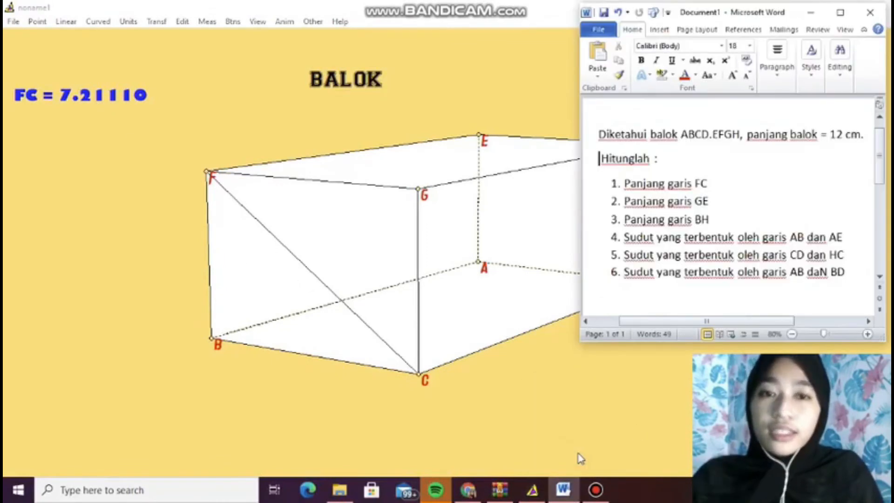
left_click(606, 491)
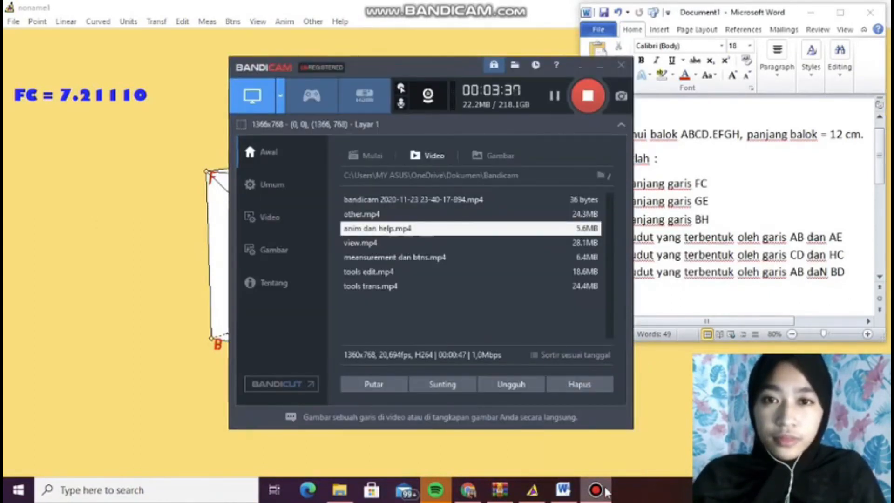
left_click(605, 491)
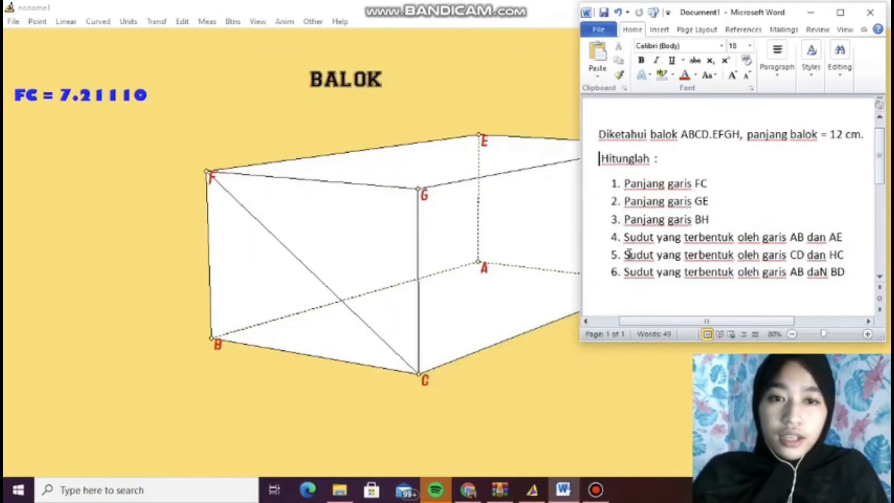
Step: Return to the Wingeom drawing and draw segment GE as the diagonal of the cuboid's upper face EFGH
left_click(542, 378)
key("Down")
key("Down")
key("Down")
key("Down")
key("Down")
key("Down")
key("Down")
key("Down")
key("Down")
key("Down")
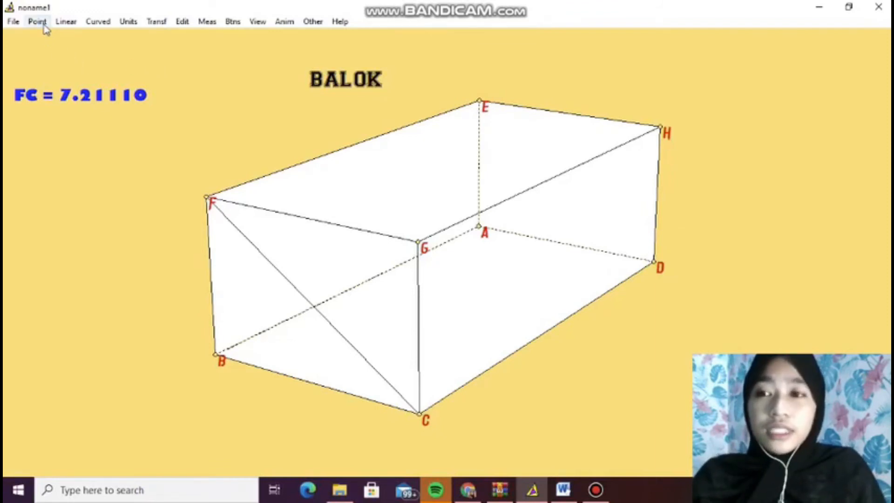
left_click(60, 24)
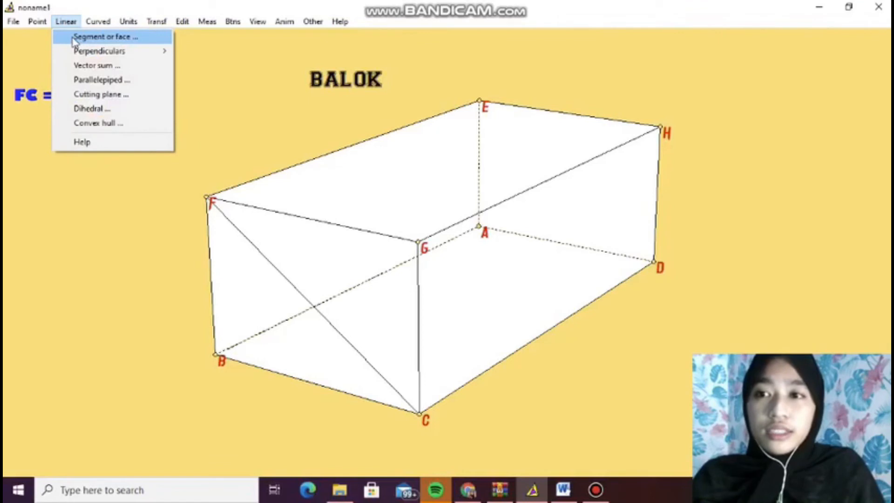
left_click(75, 38)
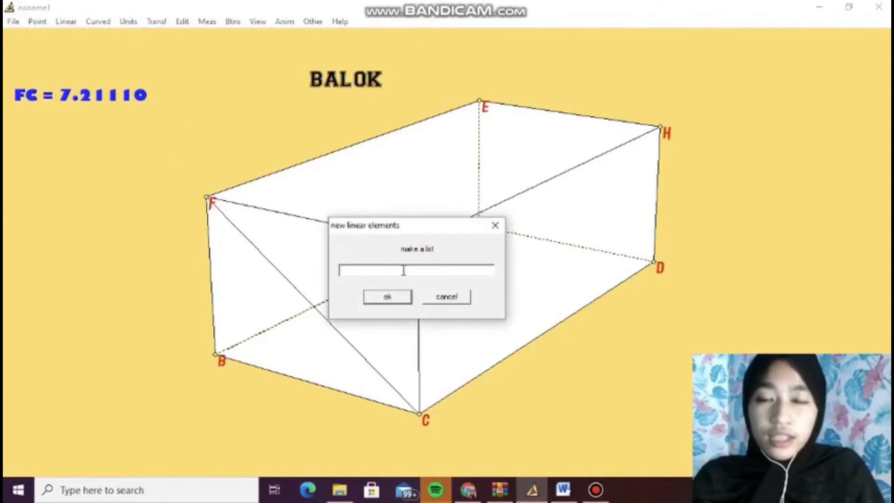
left_click_drag(443, 226, 558, 213)
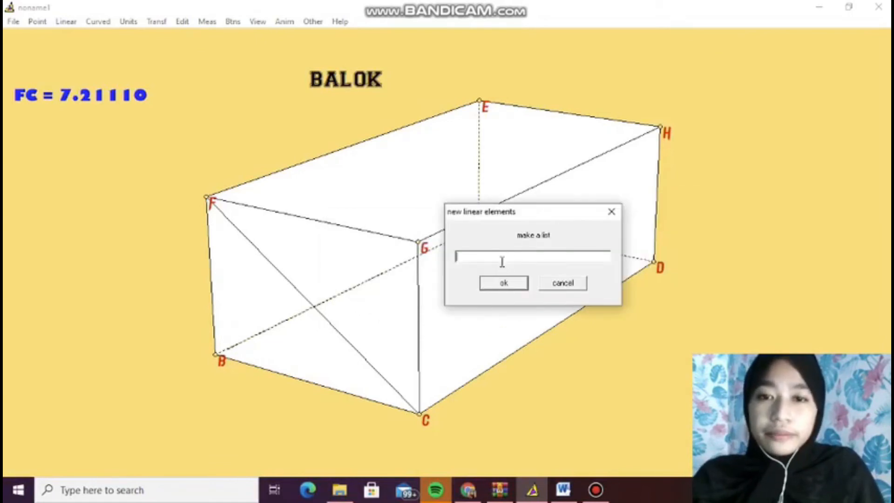
type("GE")
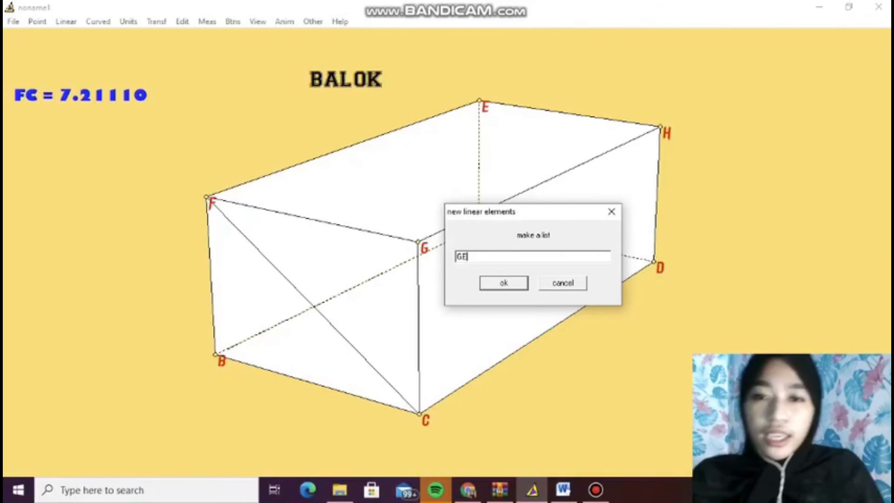
left_click(517, 285)
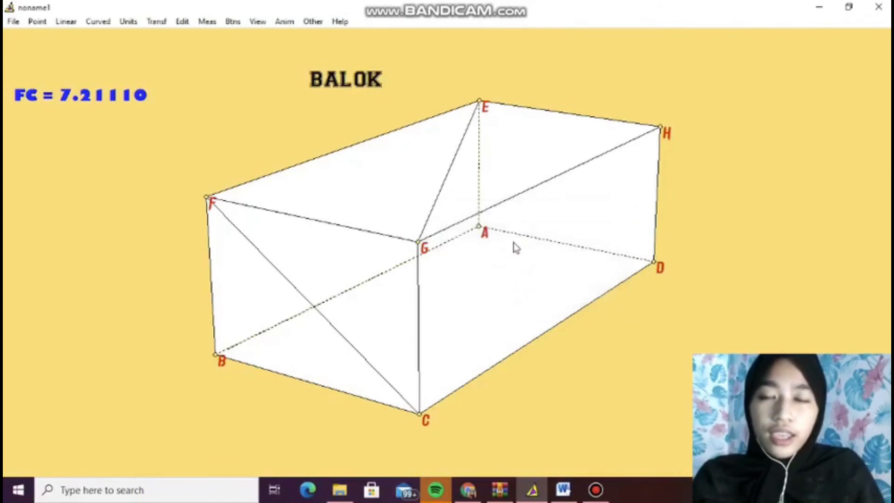
Step: Examine how diagonal GE lies on the cuboid's upper face EFGH by viewing the solid from several angles
key("Down")
key("Down")
key("Down")
key("Down")
key("Down")
key("Down")
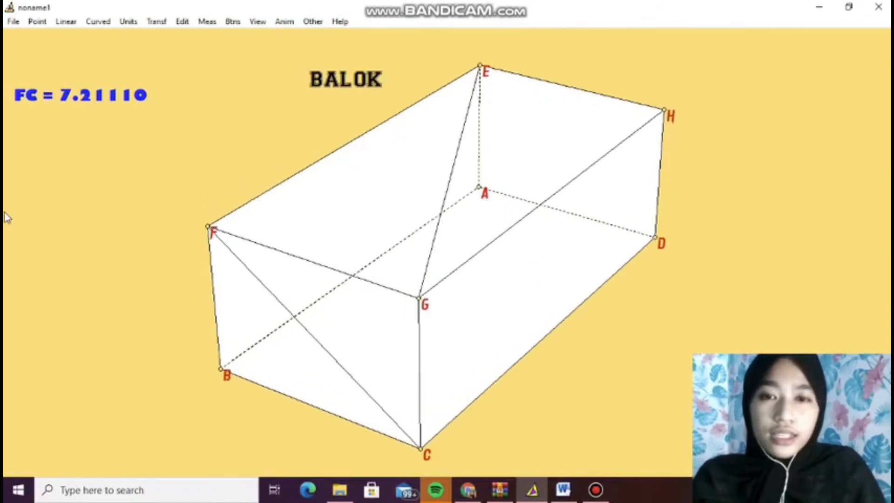
key("Up")
key("Up")
key("Up")
key("Up")
key("Up")
key("Up")
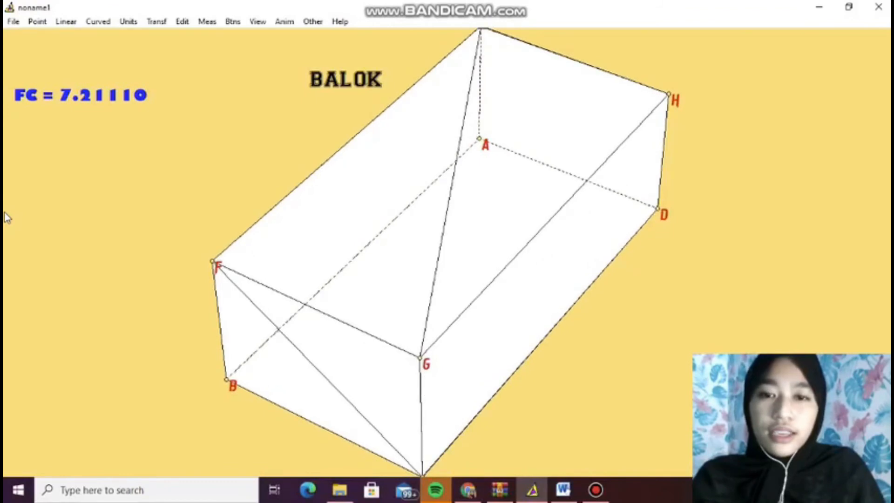
key("Left")
key("Left")
key("Left")
key("Left")
key("Left")
key("Left")
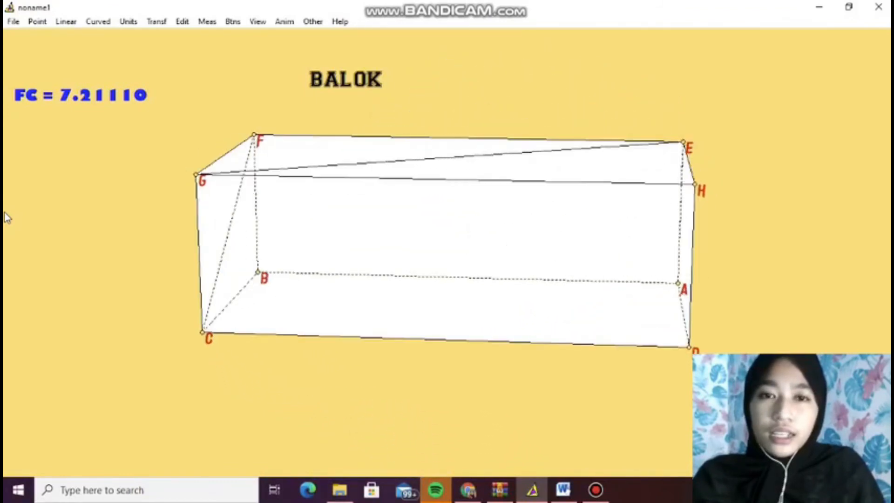
key("Up")
key("Up")
key("Up")
key("Up")
key("Up")
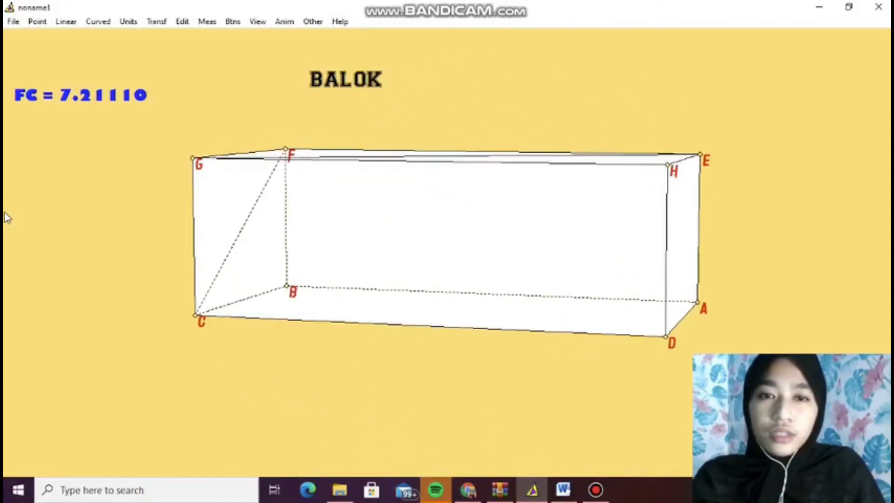
key("Up")
key("Down")
key("Down")
key("Down")
key("Down")
key("Down")
key("Down")
key("Down")
key("Down")
key("Down")
key("Down")
key("Down")
key("Down")
key("Down")
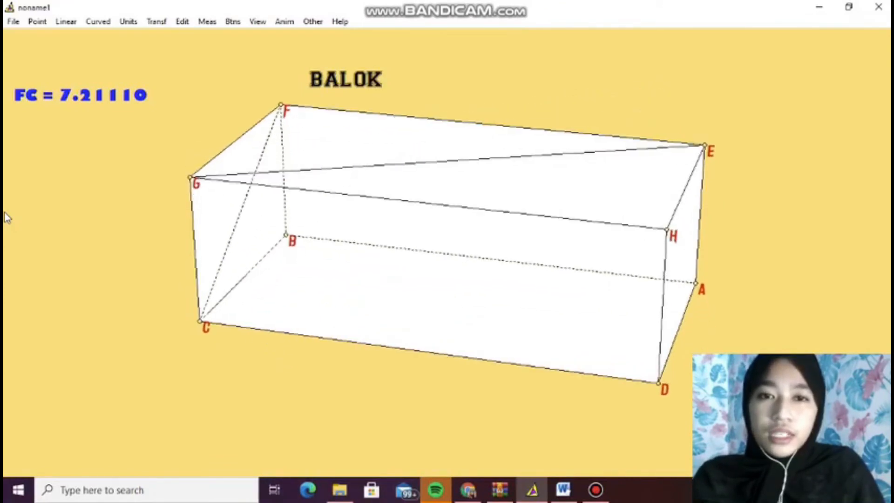
key("Left")
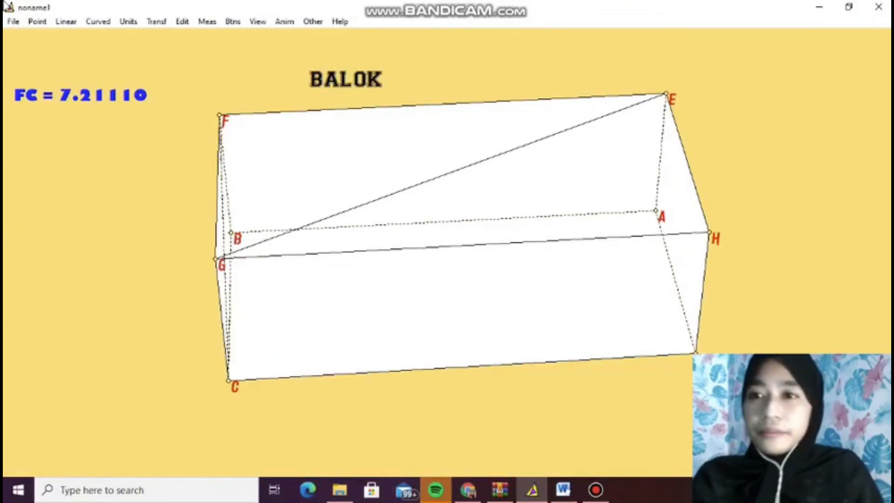
Step: Add a length measurement of segment GE to the drawing and close the measurements window
left_click(208, 22)
left_click(396, 232)
type("GE")
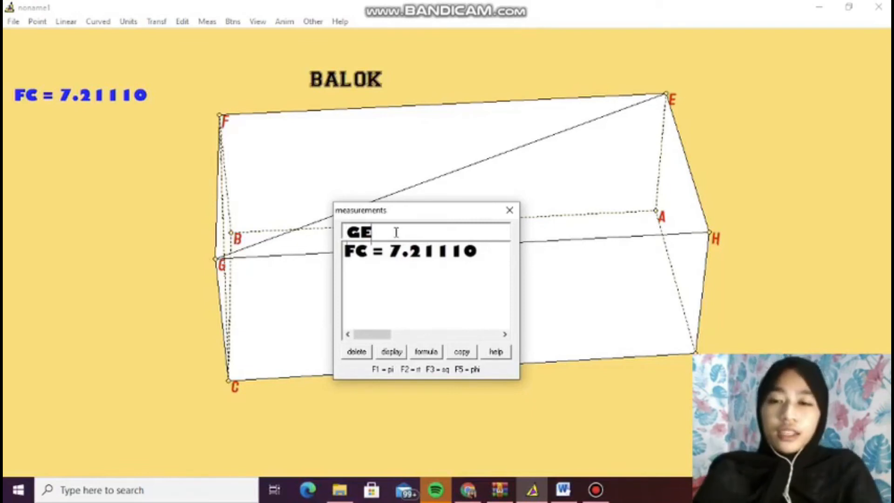
key("Return")
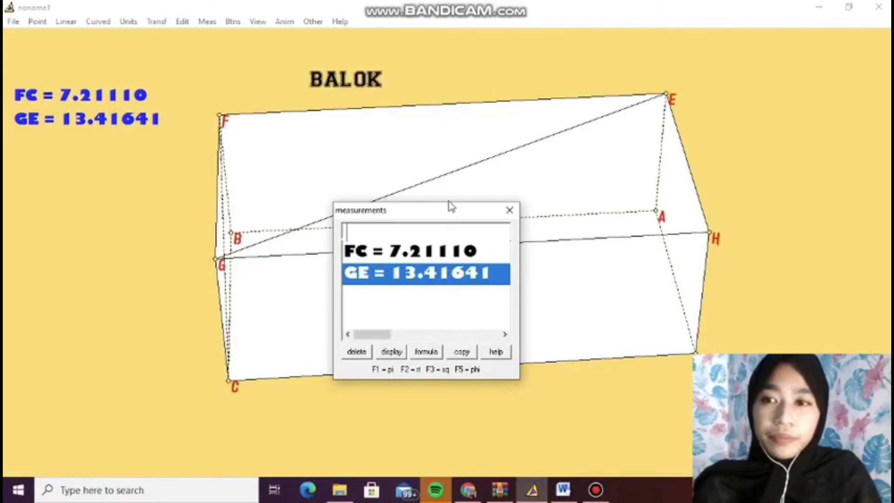
left_click(510, 211)
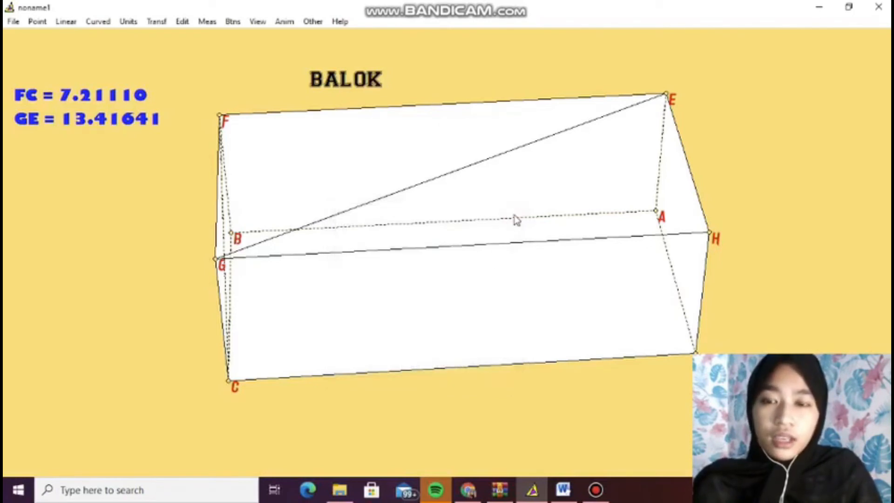
Step: Check the third exercise item in Word and draw segment BH as the cuboid's space diagonal in Wingeom
left_click(563, 490)
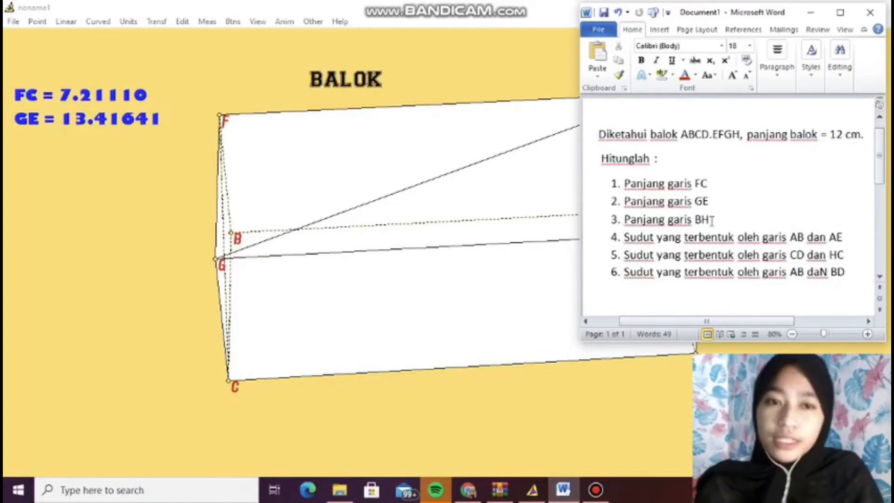
left_click(468, 299)
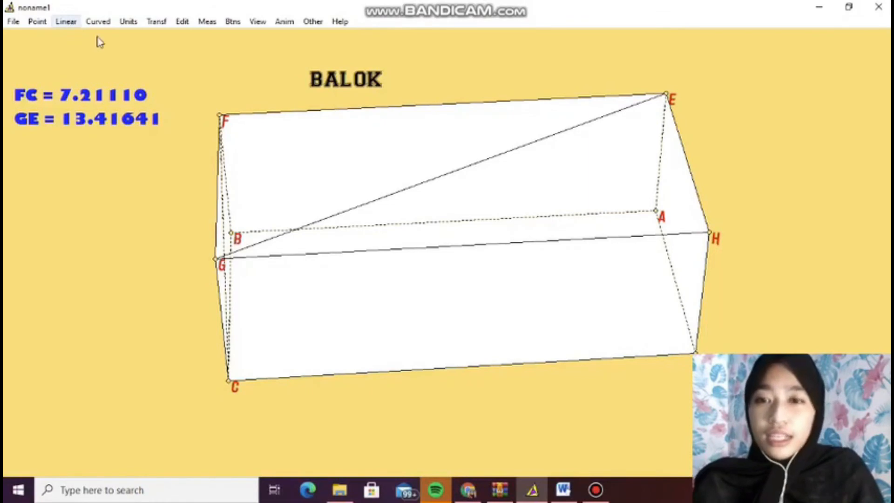
key("Up")
key("Up")
key("Up")
key("Up")
key("Up")
key("Up")
key("Up")
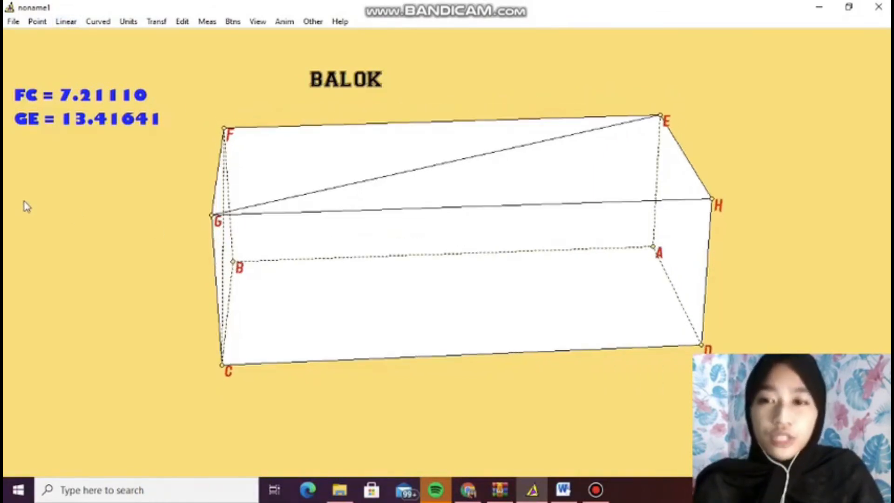
key("Up")
key("Left")
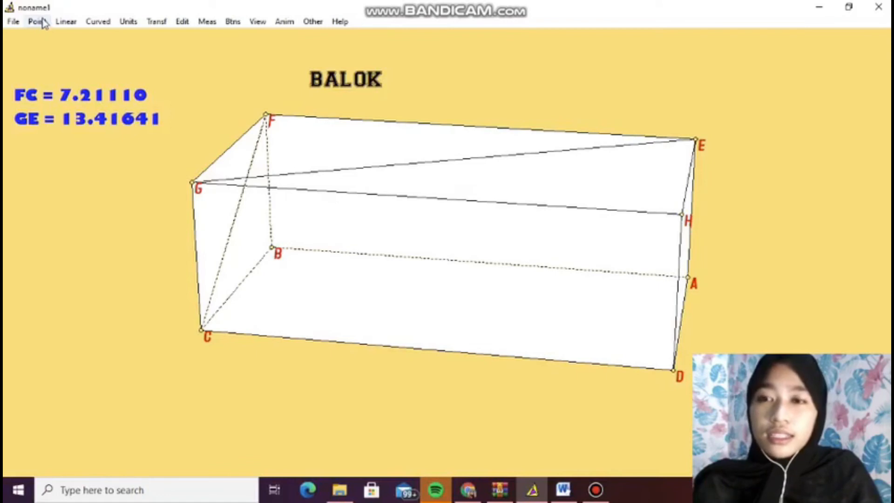
left_click(66, 24)
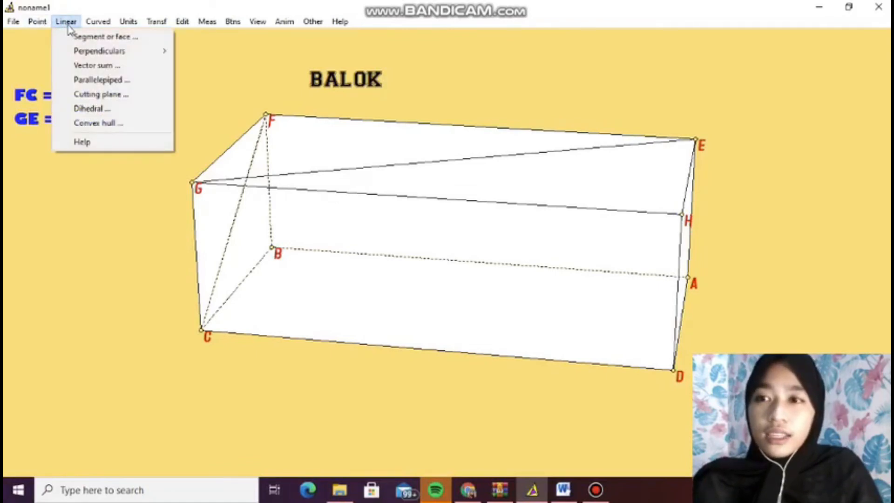
left_click(95, 40)
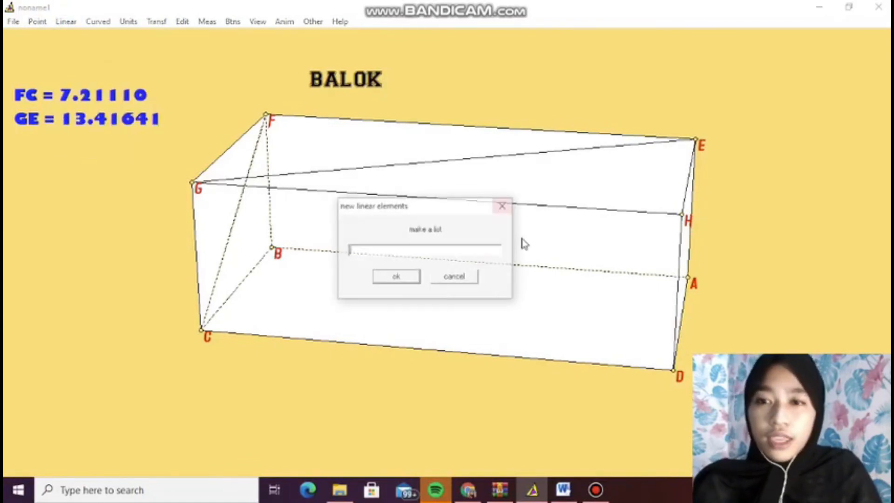
type("H")
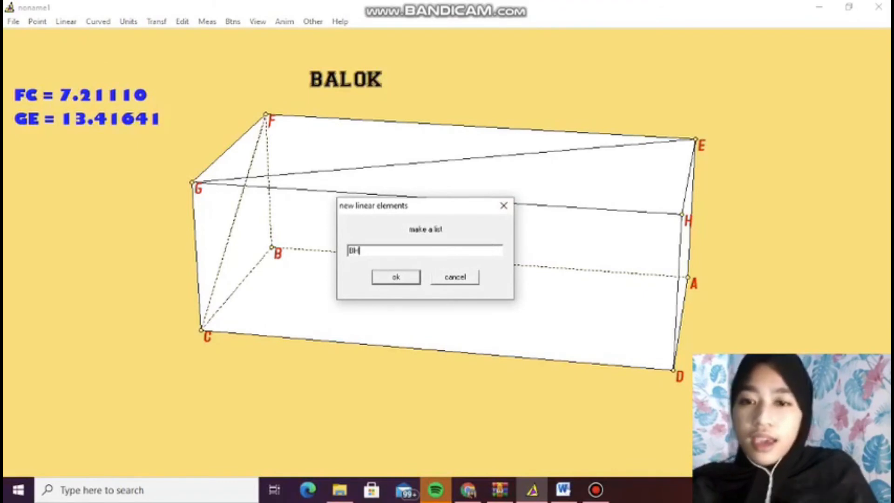
left_click(417, 280)
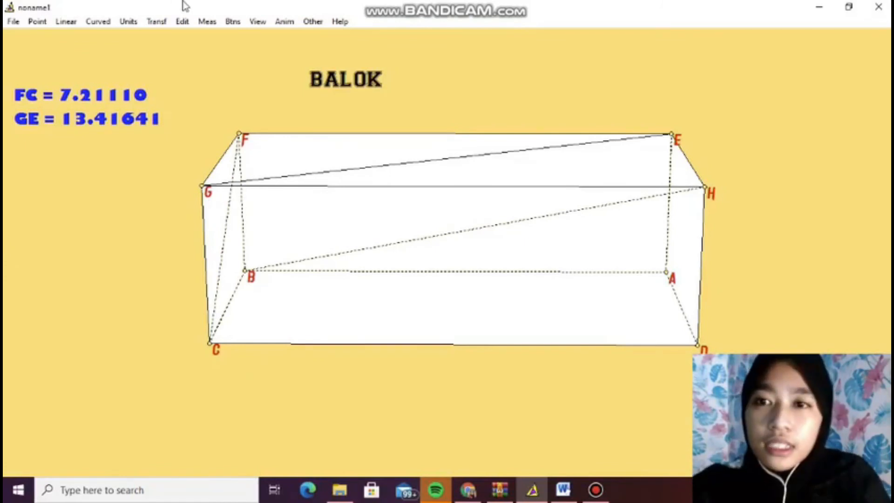
Step: Add a length measurement of segment BH to the drawing and close the measurements window
left_click(216, 22)
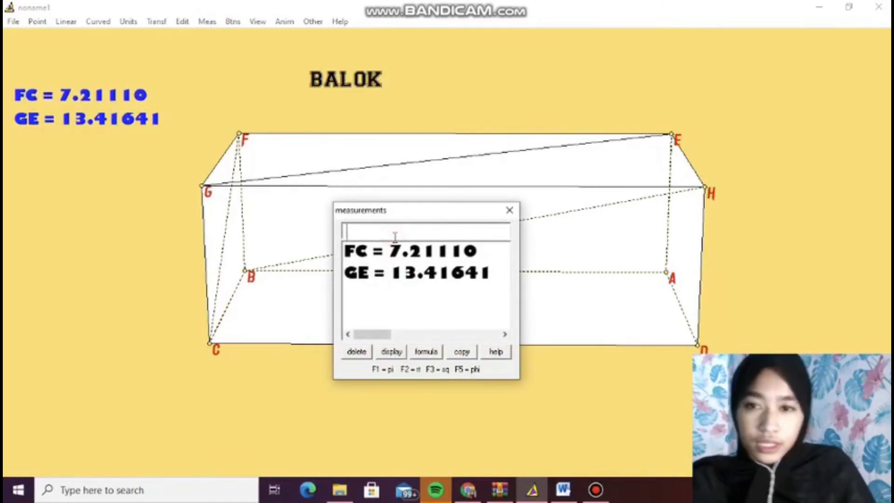
type("BH")
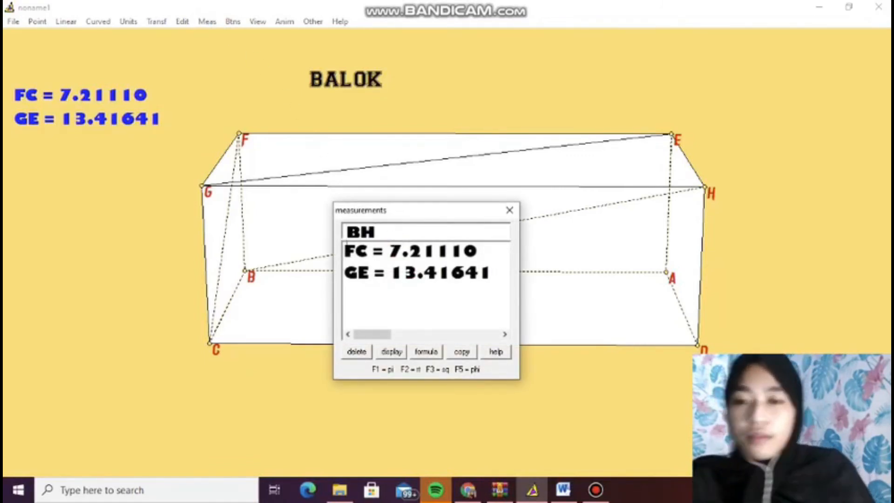
key("Return")
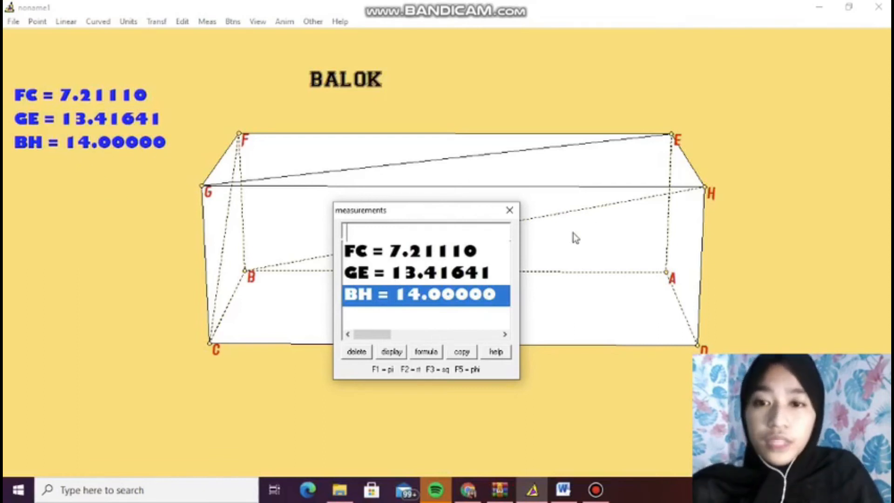
left_click(511, 211)
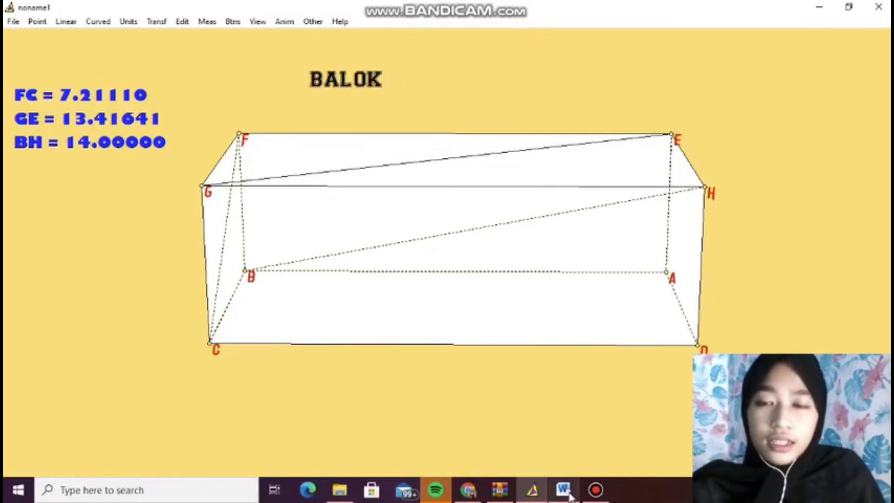
Step: Switch to the Word document and read which angles of the cuboid have to be calculated
mouse_move(570, 496)
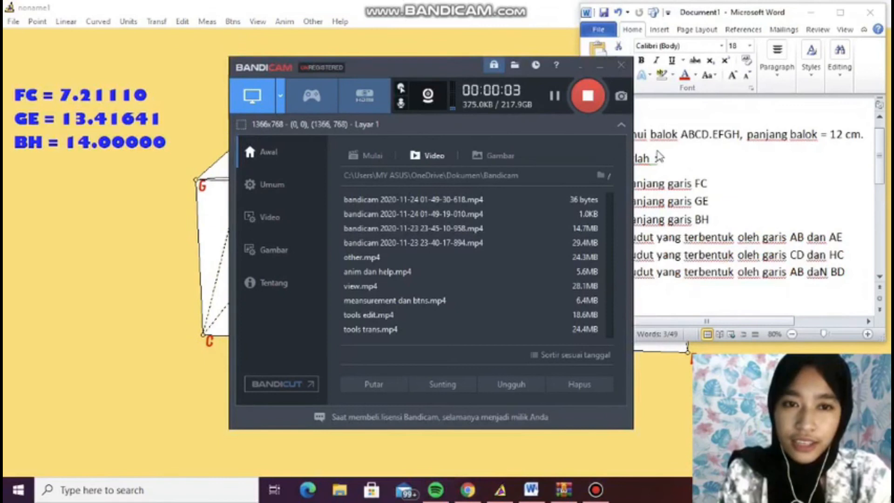
left_click(649, 212)
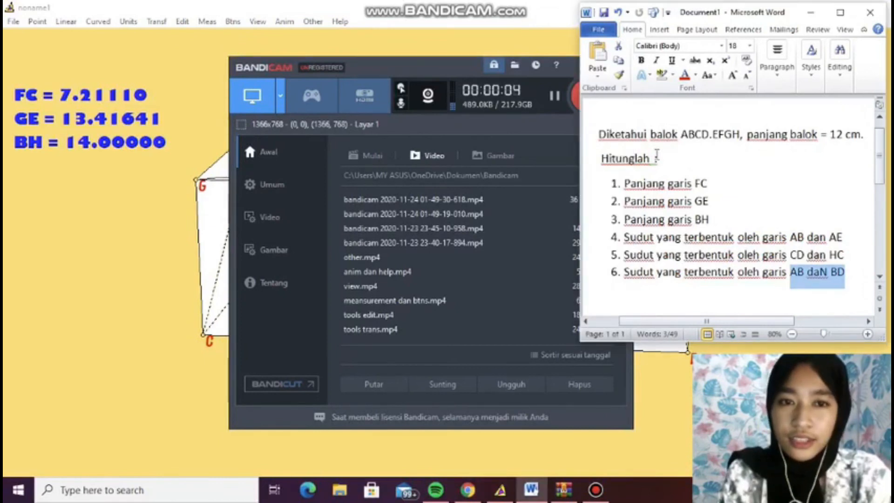
left_click(669, 389)
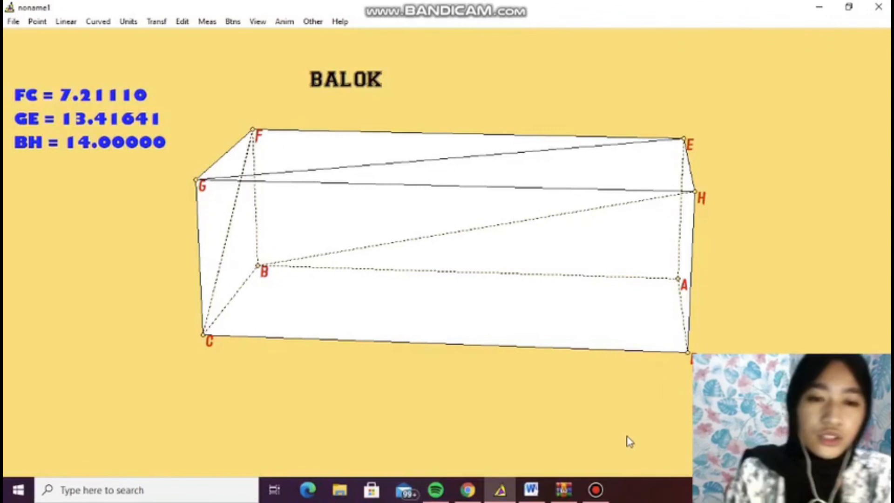
left_click(531, 489)
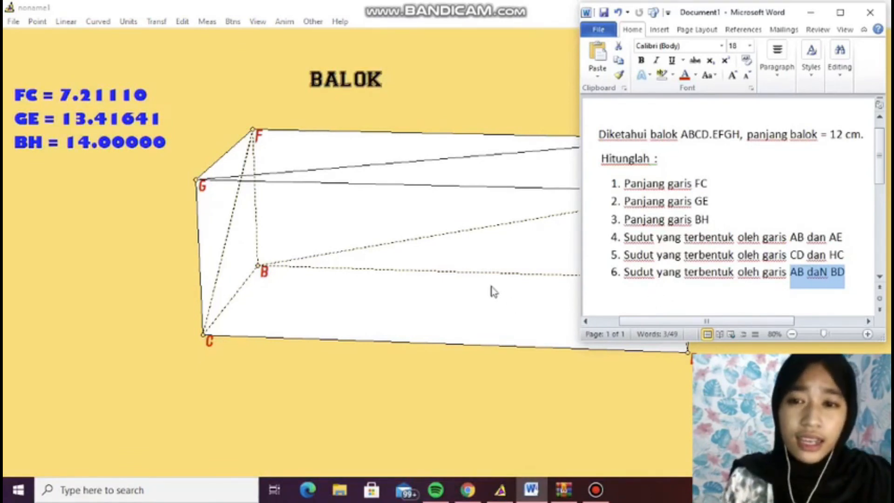
Step: Return to Wingeom, add a measurement of angle <BAE between lines AB and AE to the drawing, and close the measurements window
left_click(494, 292)
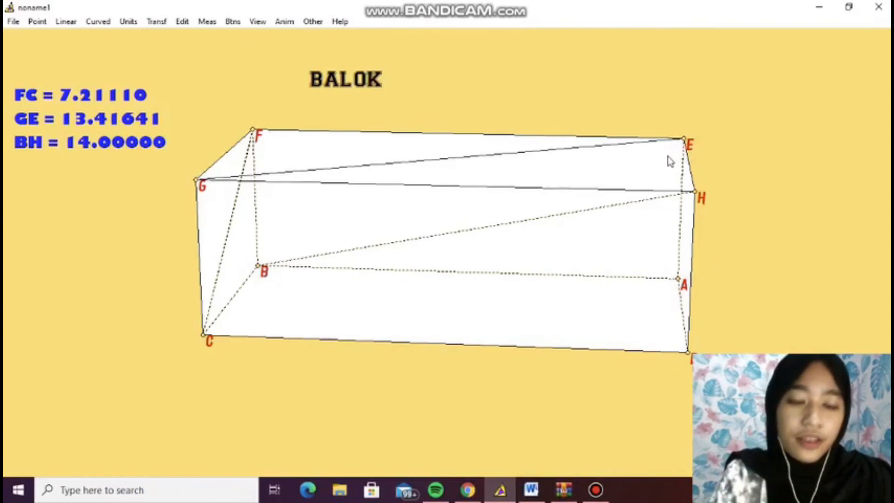
key("Right")
key("Right")
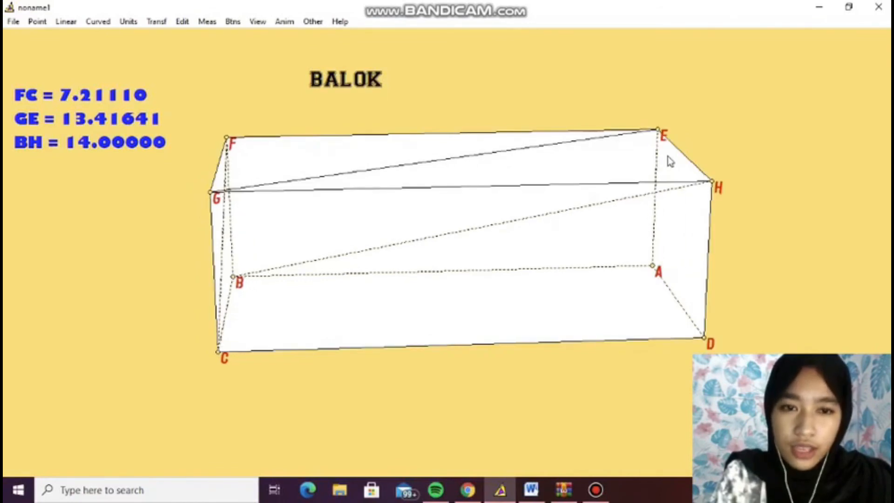
key("Left")
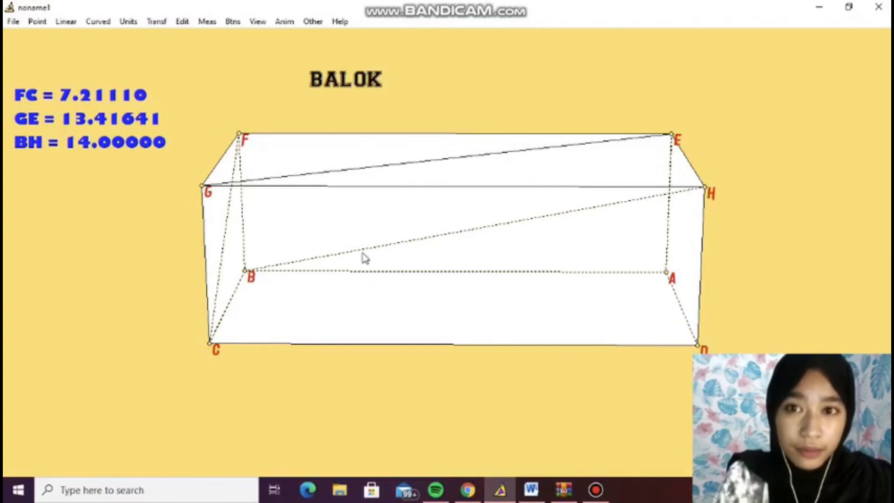
left_click(215, 27)
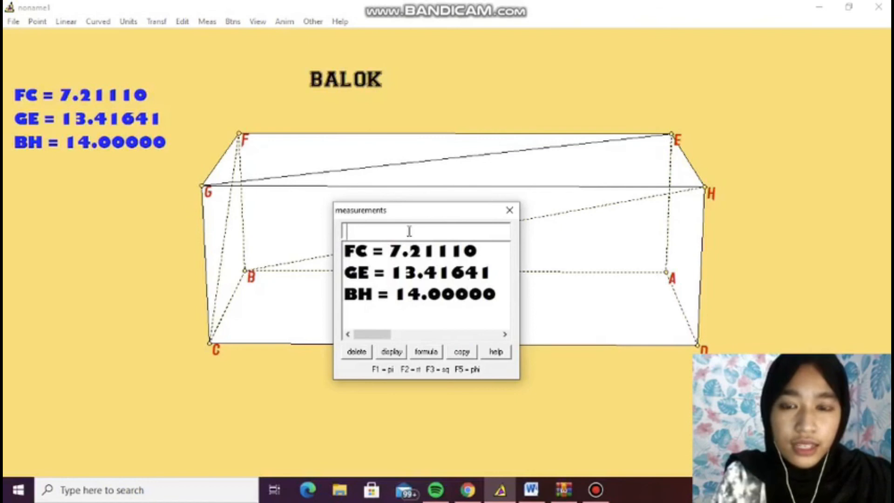
type("<")
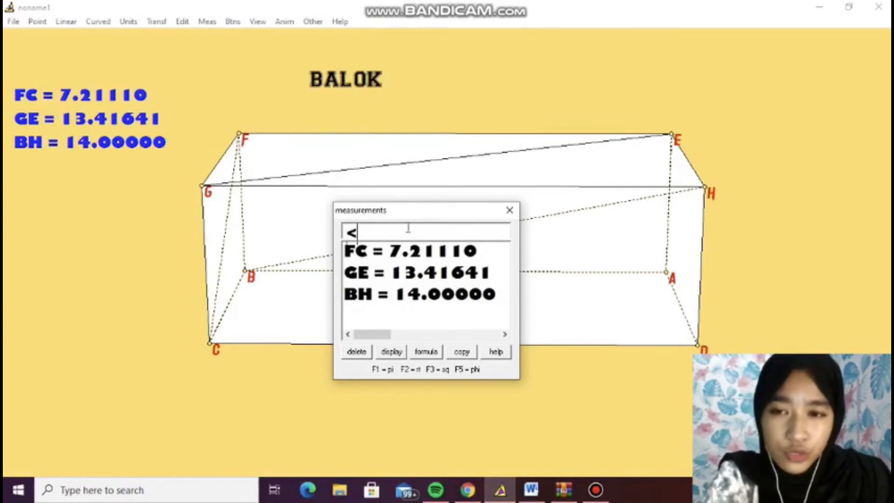
type("BAE")
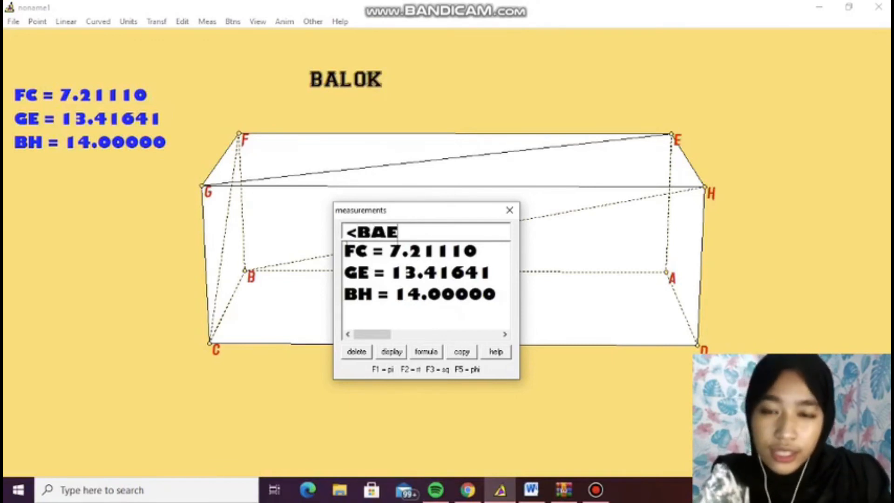
key("Return")
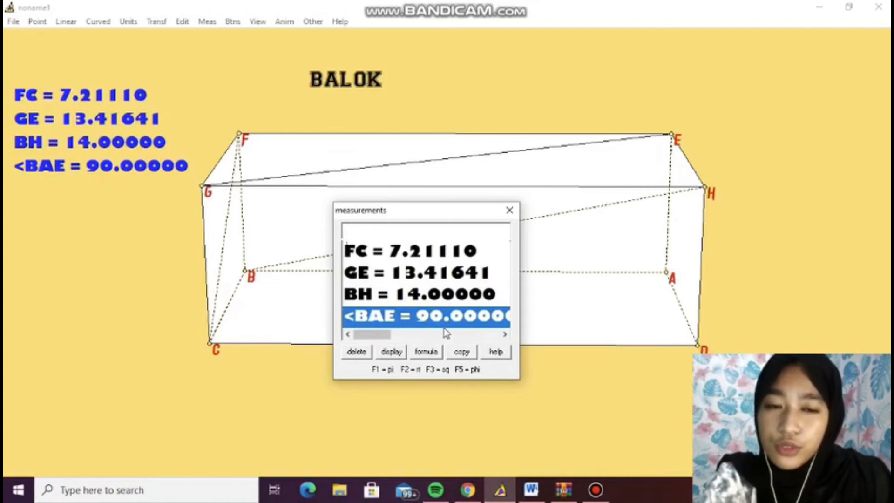
left_click(508, 212)
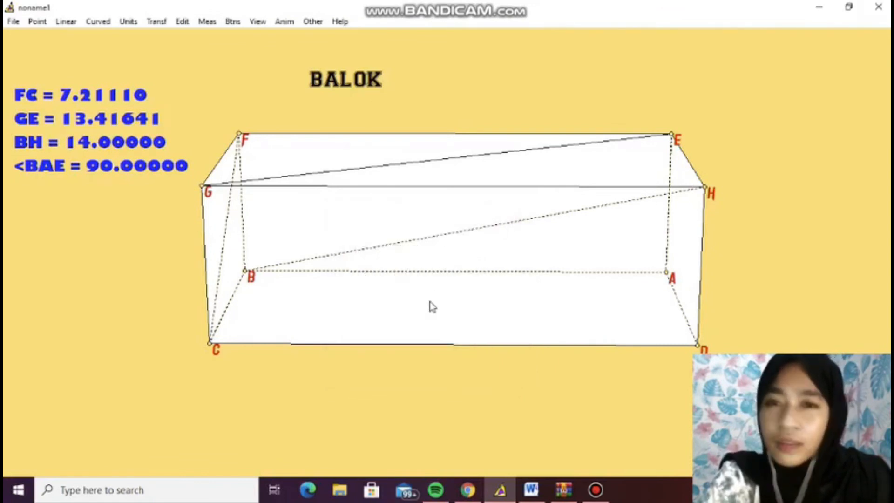
Step: Switch to the Word document and read the fifth exercise item about the angle between lines CD and HC
mouse_move(582, 492)
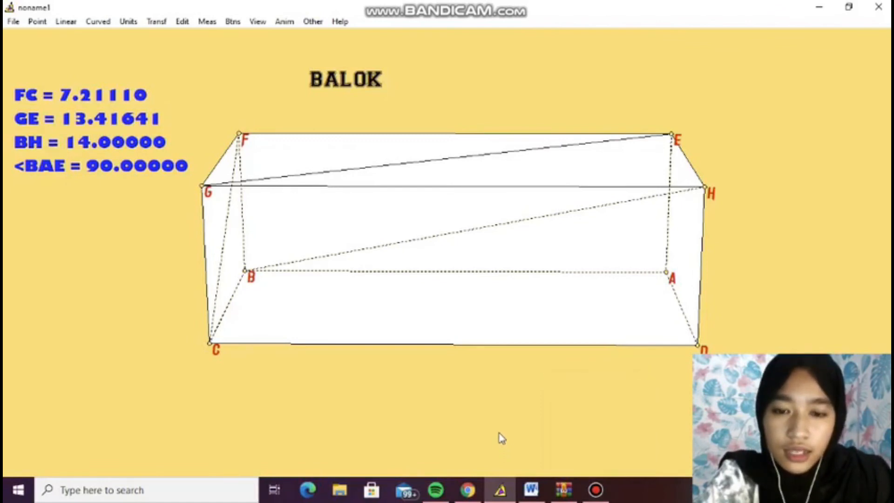
left_click(536, 494)
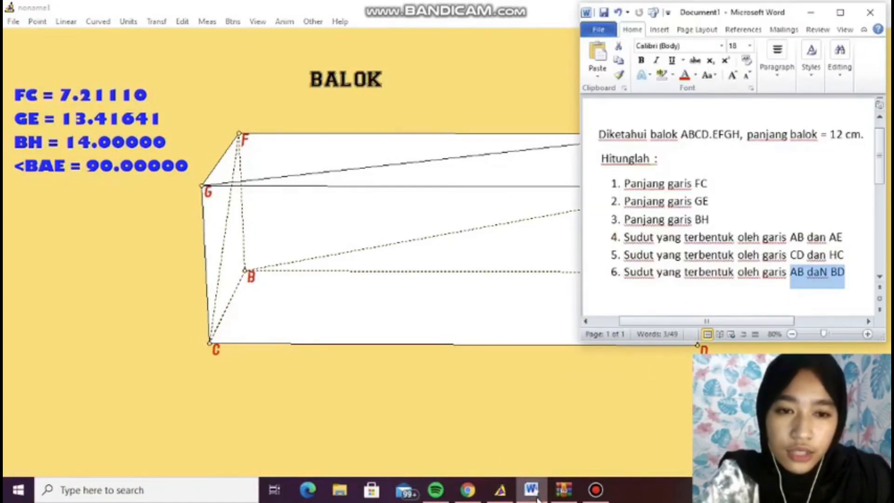
left_click(669, 272)
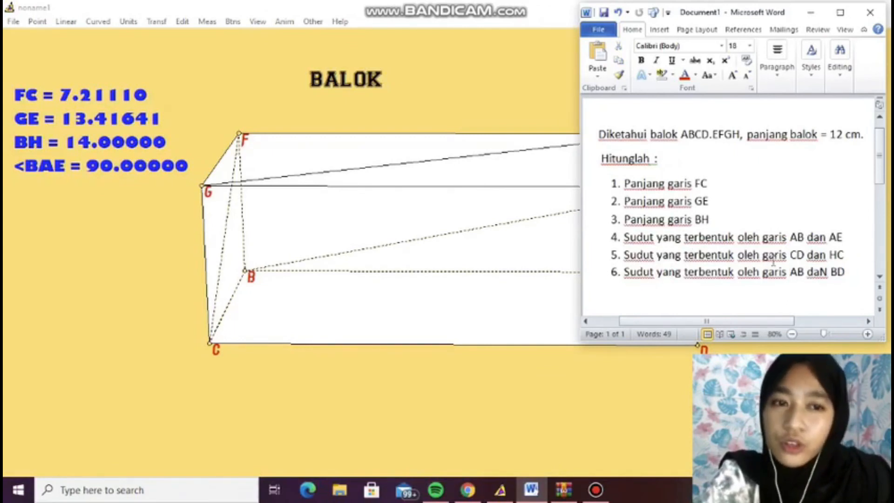